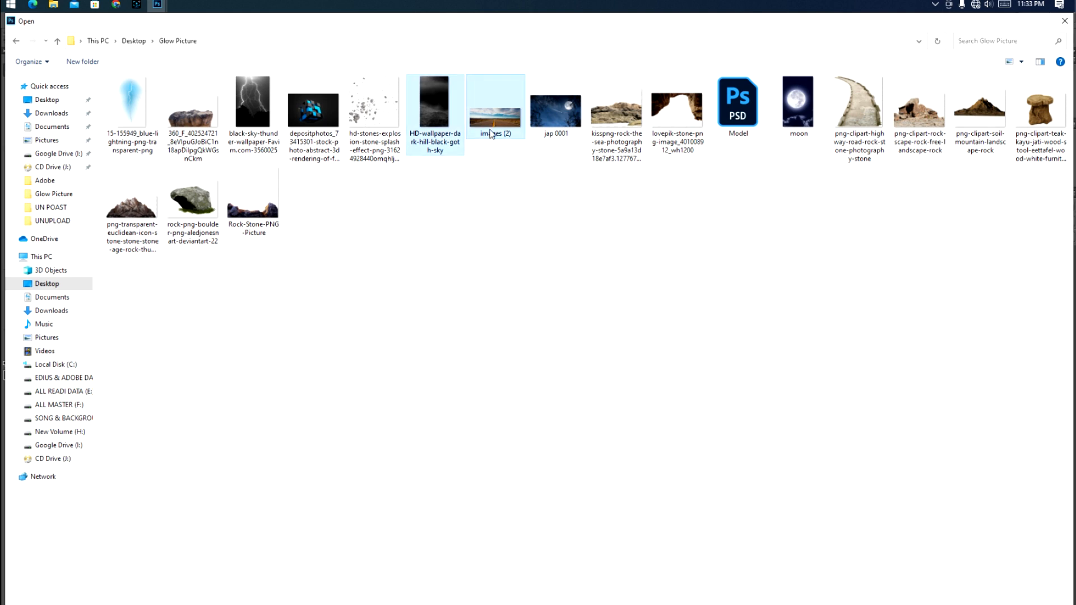
Step: Place the HD-wallpaper dark hill image in the blank document and enlarge it to the canvas's full height along its left side
left_click(186, 425)
left_click_drag(186, 425, 545, 427)
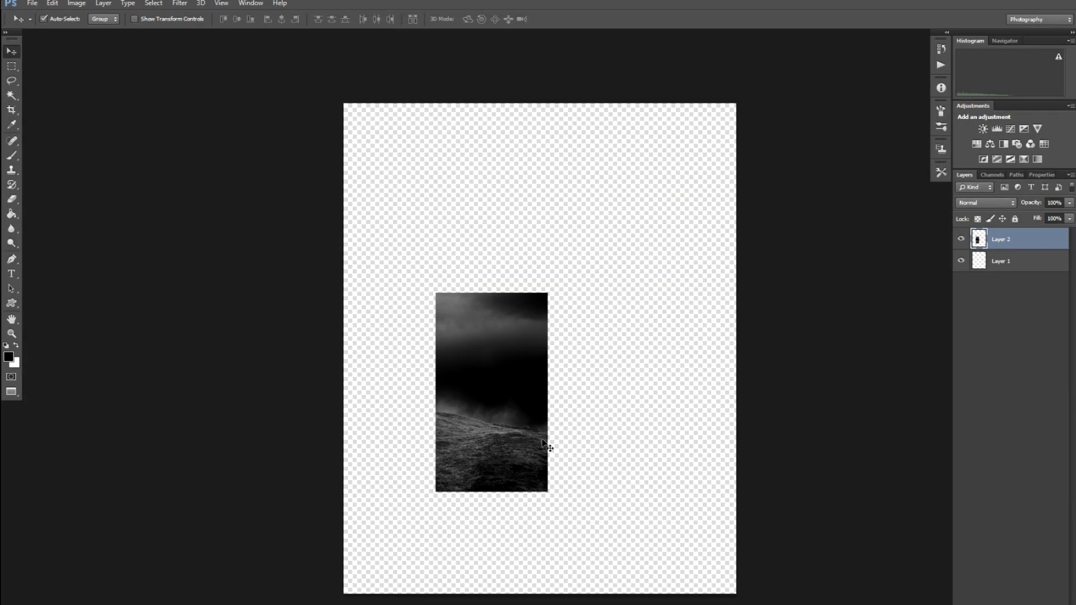
key("ctrl+t")
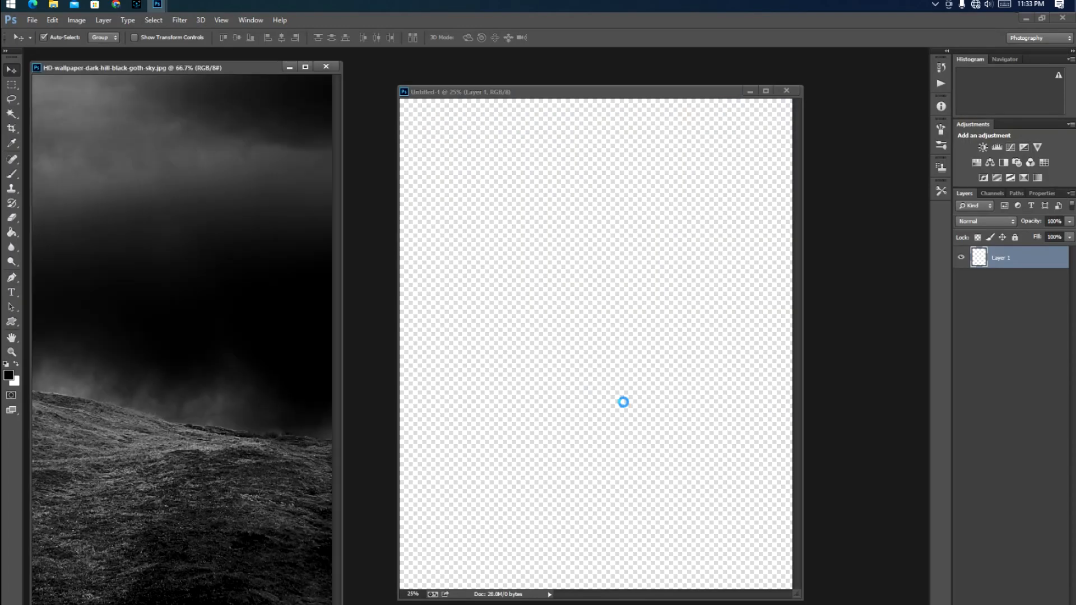
left_click_drag(181, 391, 546, 445)
key("ctrl+t")
left_click_drag(547, 293, 700, 127)
left_click_drag(456, 396, 467, 357)
key("Return")
Step: Duplicate the dark hill image beside the original and flip the copy horizontally
left_click_drag(487, 496, 704, 500)
key("ctrl+j")
key("ctrl+t")
right_click(474, 496)
left_click(506, 488)
key("Escape")
key("ctrl+t")
right_click(503, 477)
left_click(526, 604)
key("Return")
Step: Join the mirrored hill copy seamlessly to the original and merge all layers into one
left_click_drag(477, 502, 403, 496)
key("ctrl+shift+e")
key("ctrl+t")
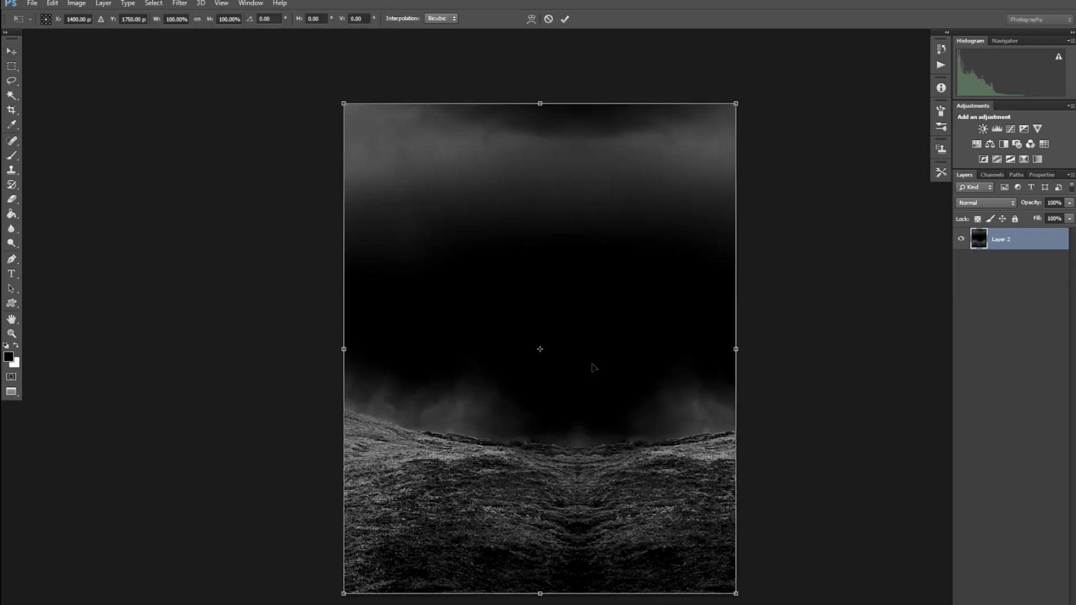
key("Return")
Step: Outline the sky along the hill ridge as a selection, delete it, and deselect
key("ctrl+1")
left_click_drag(320, 555, 705, 260)
key("f")
key("p")
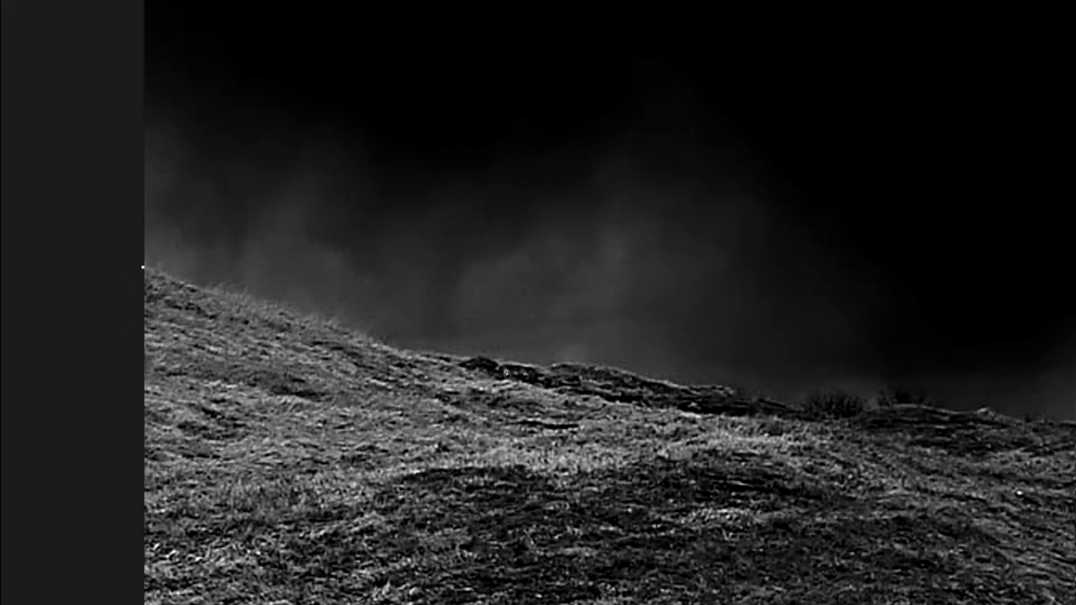
left_click_drag(729, 392, 793, 402)
left_click_drag(959, 425, 288, 365)
left_click_drag(472, 365, 533, 355)
left_click_drag(619, 351, 153, 362)
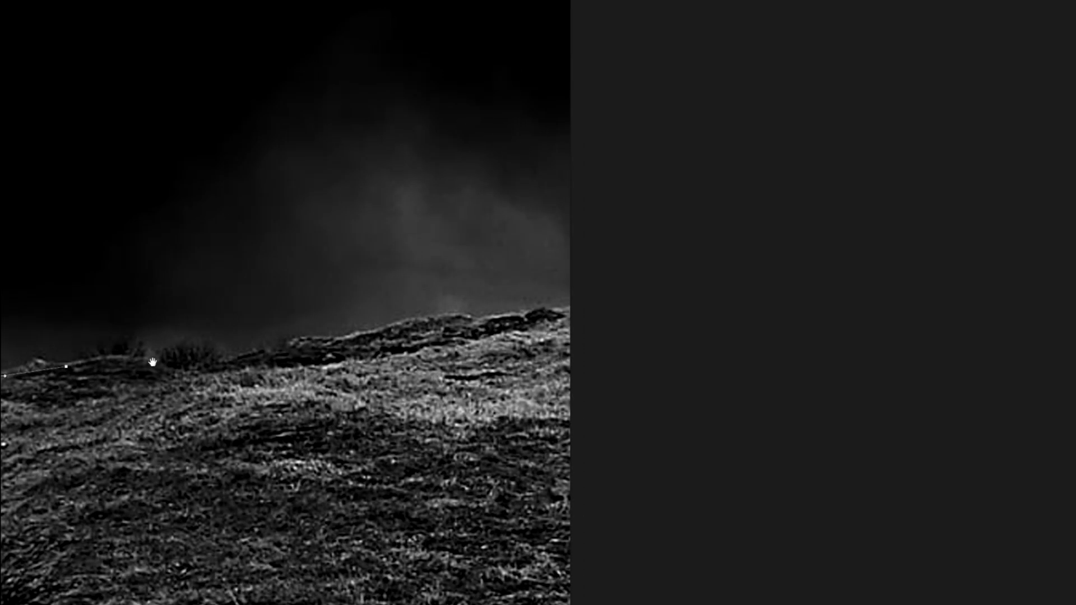
left_click(571, 308)
key("ctrl+0")
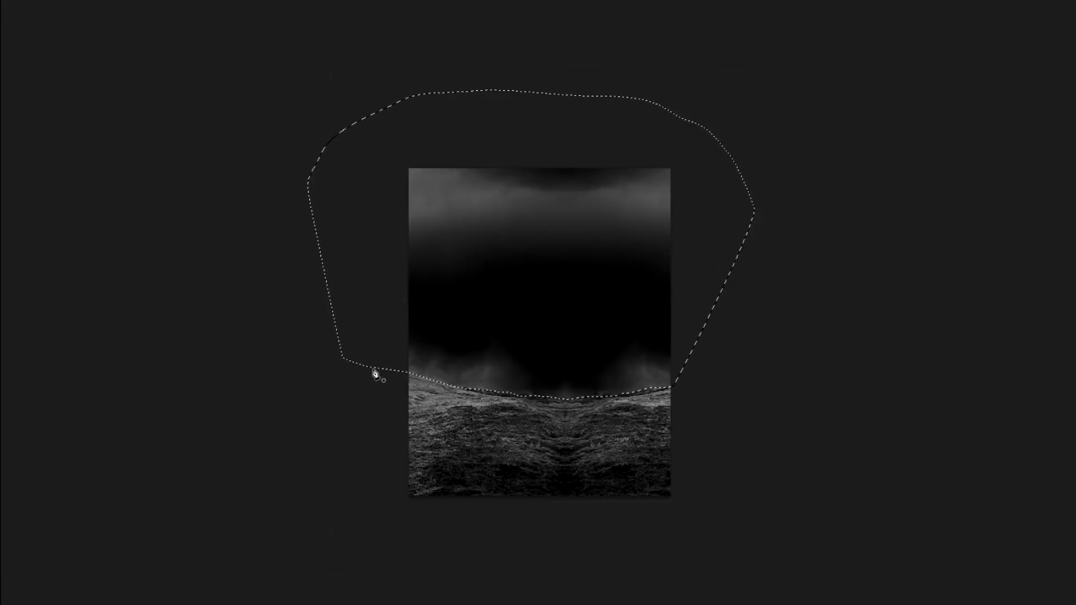
key("Delete")
key("ctrl+d")
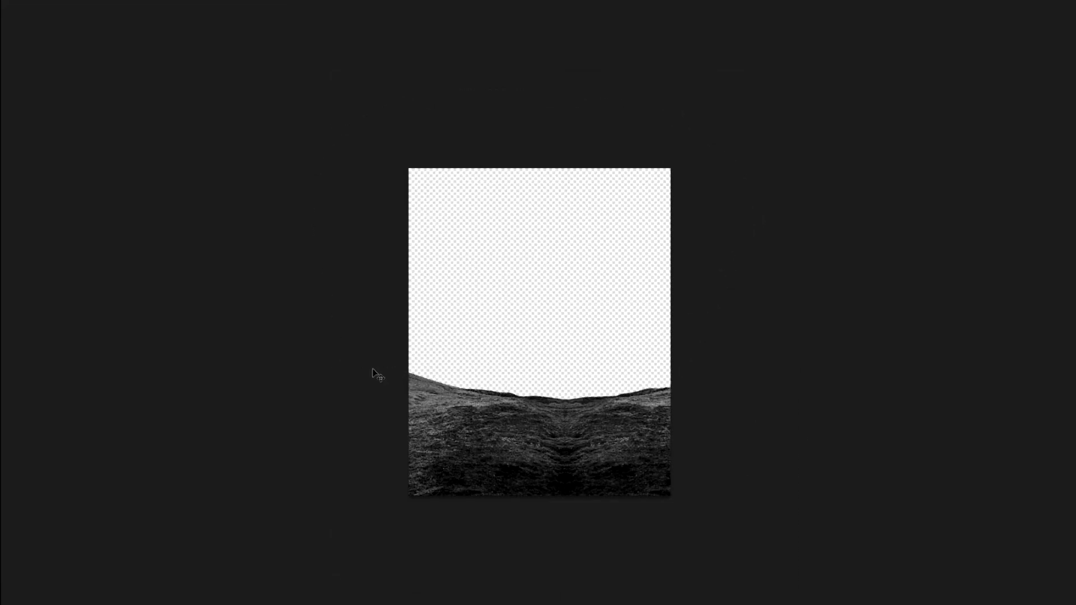
Step: Compress the hill ground vertically to about half its height, keeping it on the canvas's lower edge
key("ctrl+t")
left_click_drag(539, 372, 540, 434)
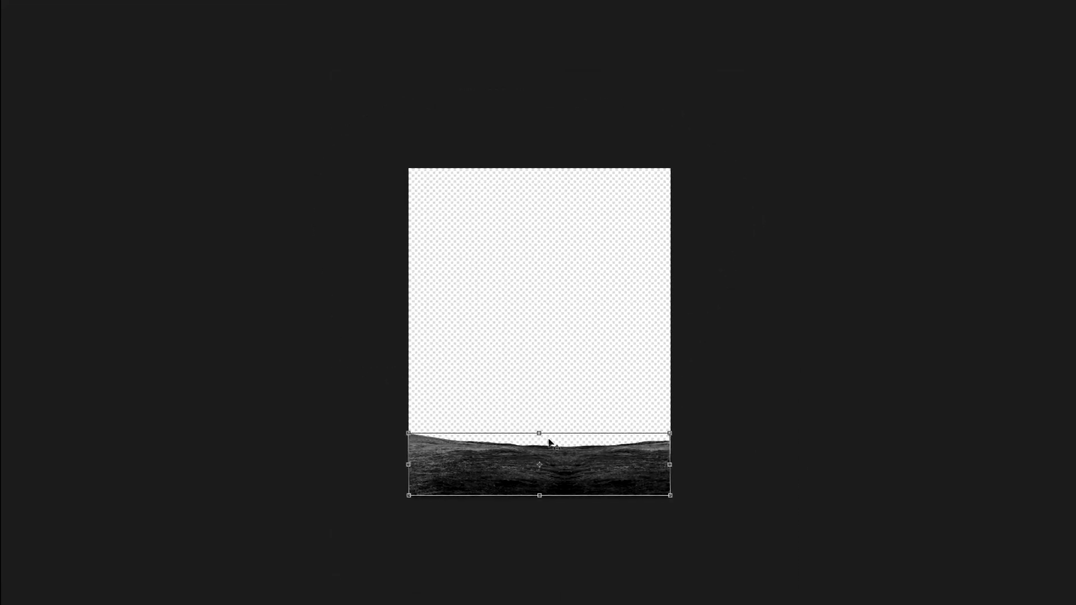
key("Return")
key("ctrl+plus")
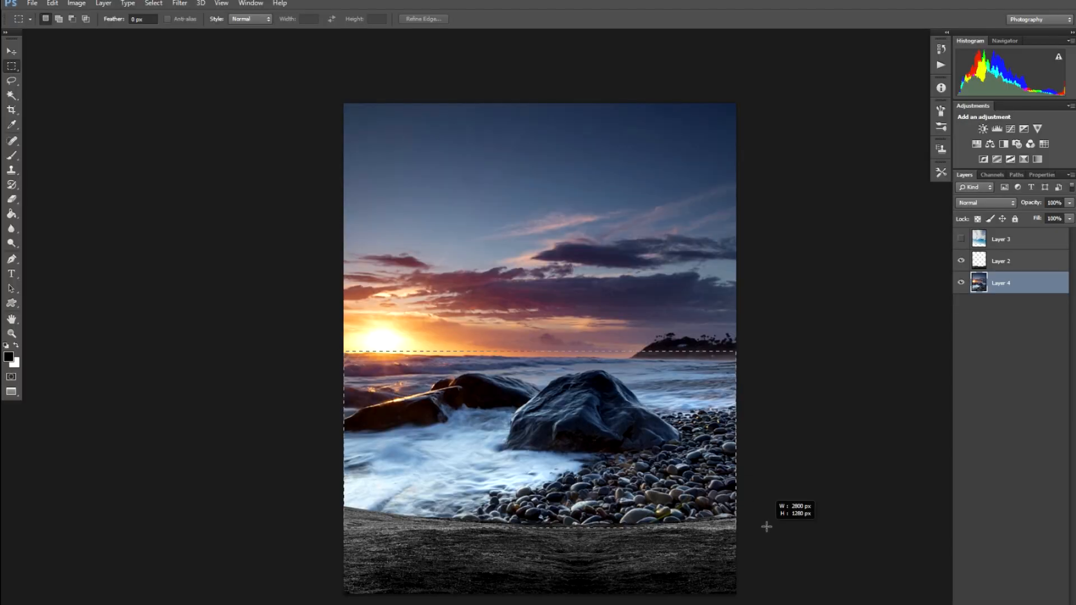
Step: Delete the selected 2800 × 1280 px area of sea and rocks from the sunset layer and deselect
key("Delete")
key("ctrl+d")
key("v")
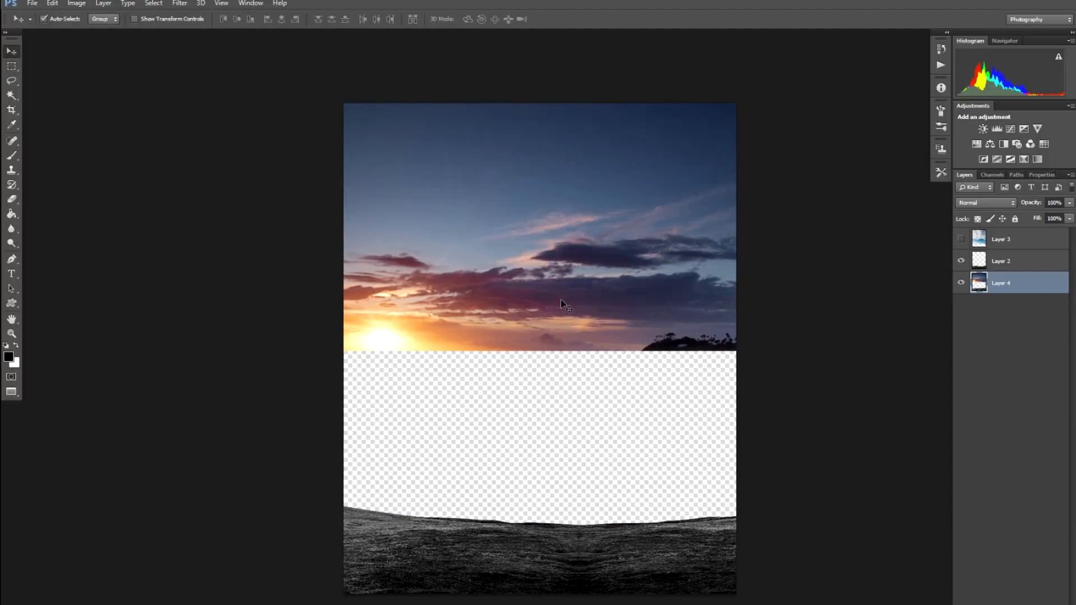
Step: Duplicate the sunset sky layer, move the copy below the horizon, and flip it vertically
key("ctrl+j")
left_click_drag(565, 285, 573, 472)
key("ctrl+t")
right_click(573, 470)
left_click(609, 604)
key("Return")
Step: Scale and align the flipped sky beneath the original as a reflection, and trim its excess
key("ctrl+t")
left_click_drag(576, 415, 582, 205)
left_click_drag(603, 450, 583, 415)
key("Return")
key("m")
key("Delete")
key("ctrl+d")
key("v")
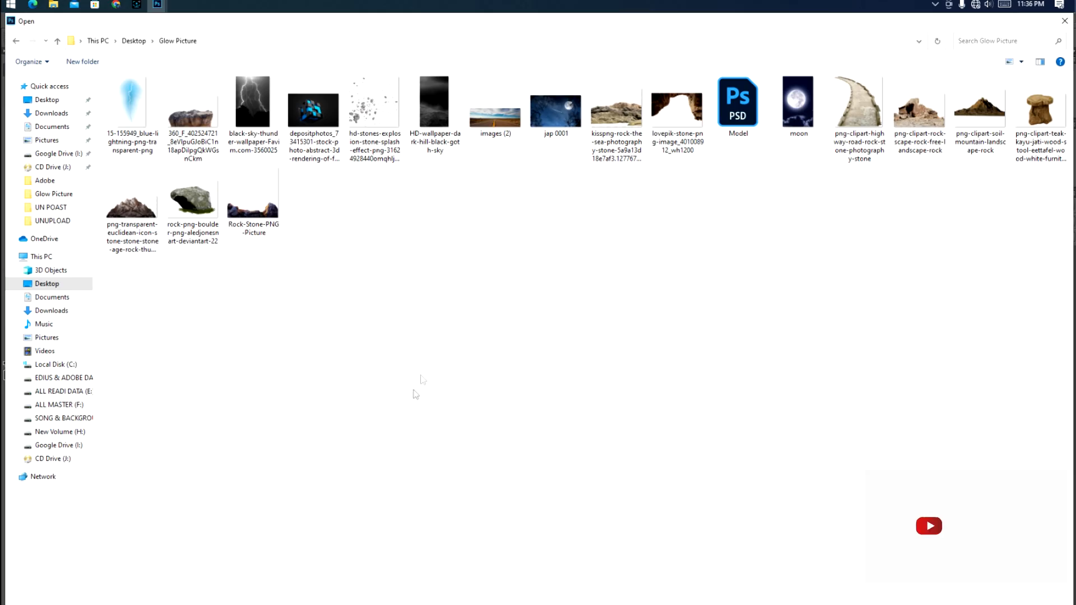
Step: Browse the Glow Picture folder with larger thumbnails and bring png-clipart-soil-mountain-landscape-rock into the composition
right_click(432, 350)
left_click(611, 365)
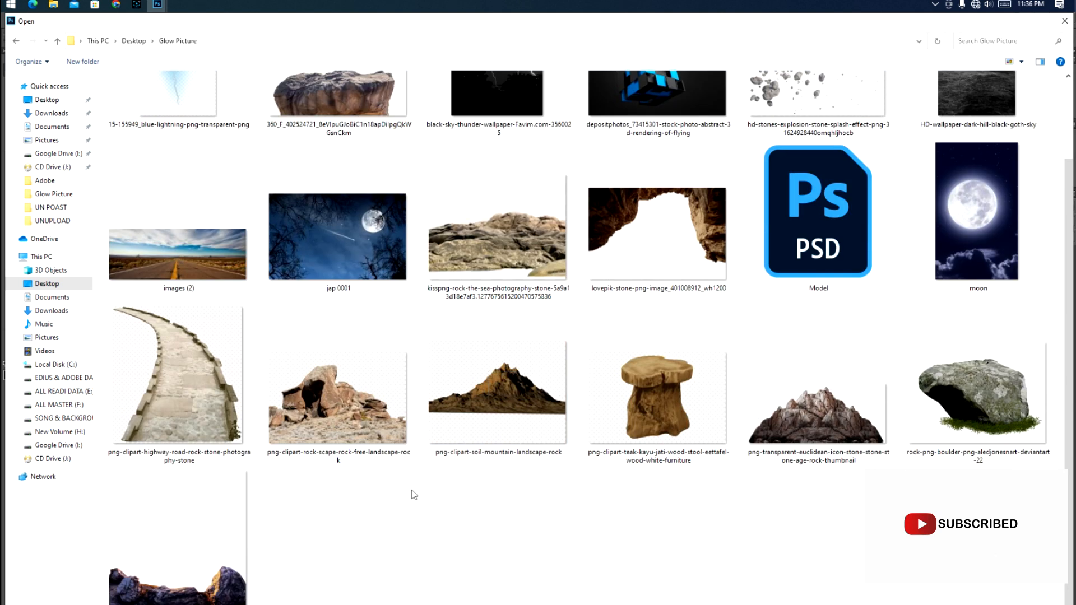
scroll(413, 494, "up", 3)
scroll(415, 490, "down", 3)
double_click(489, 407)
key("ctrl+Tab")
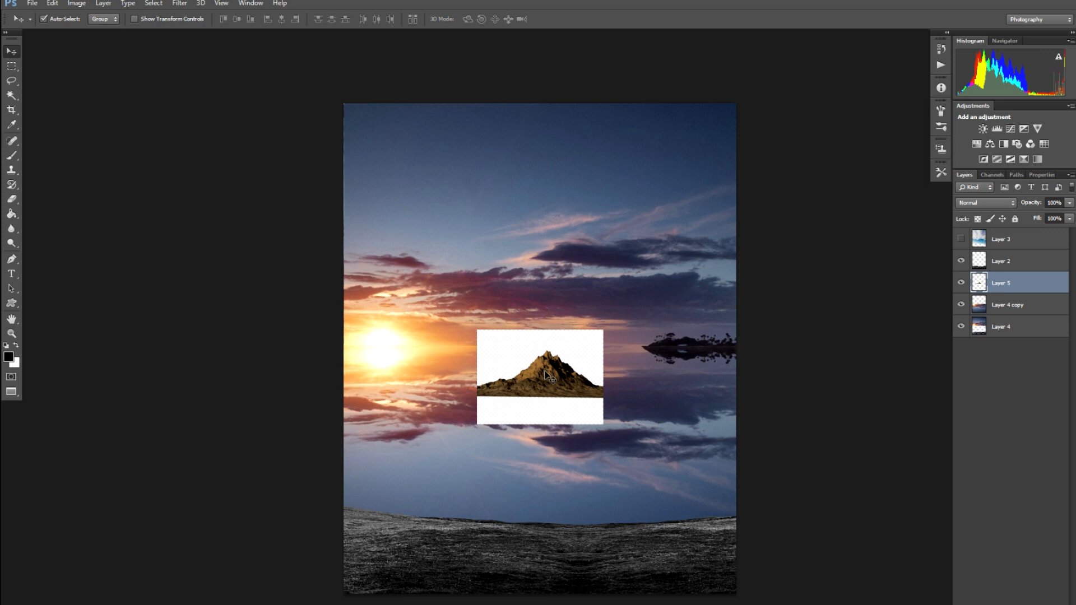
Step: Remove the mountain image's white background by selecting similar pixels with the Magic Wand, then deselect
key("w")
right_click(492, 363)
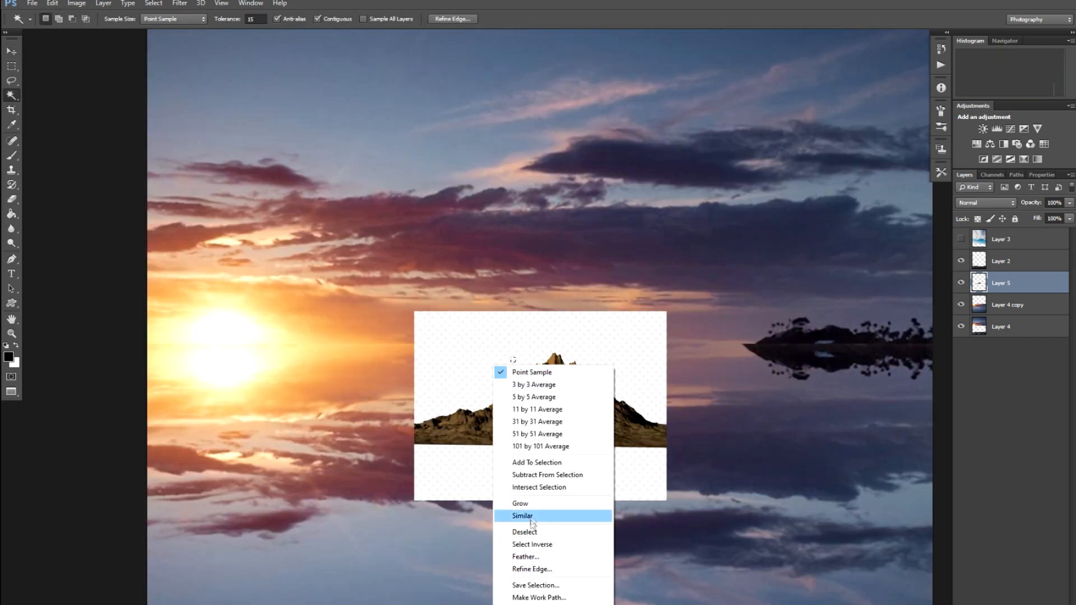
left_click(529, 517)
key("Delete")
key("v")
key("ctrl+d")
Step: Enlarge the mountain to about 440%, tilt it about 12°, and place it at the canvas's left side above the ground
key("ctrl+minus")
key("ctrl+minus")
left_click_drag(538, 387, 419, 472)
key("ctrl+t")
left_click_drag(485, 437, 677, 295)
left_click_drag(599, 437, 545, 386)
left_click_drag(683, 405, 675, 470)
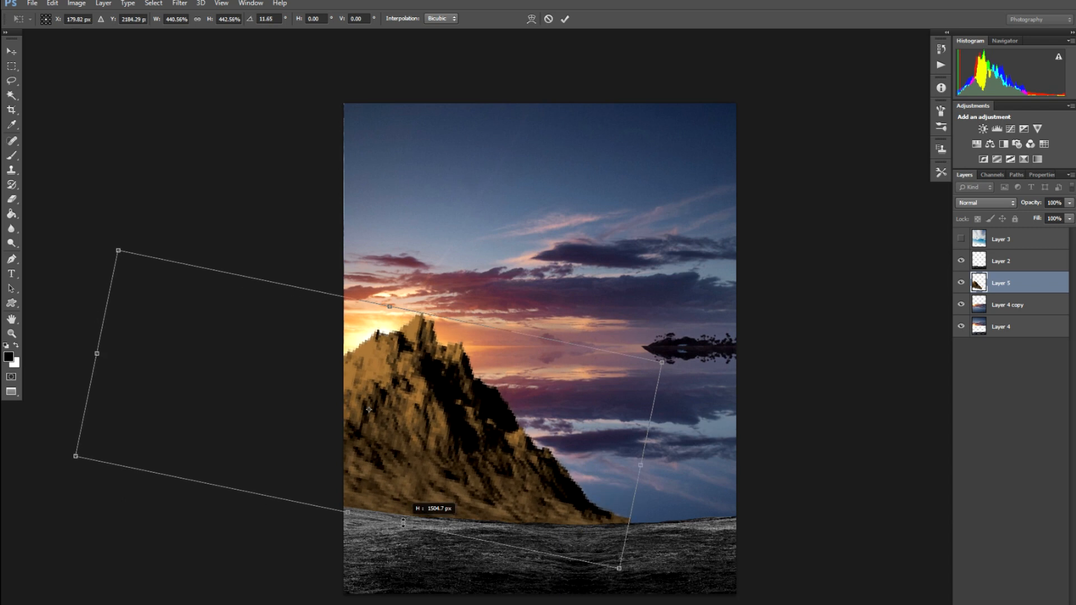
left_click_drag(406, 504, 361, 502)
key("Return")
Step: Duplicate the mountain toward the right side of the canvas and flip the copy horizontally
left_click_drag(425, 457, 649, 465)
key("ctrl+t")
right_click(648, 466)
left_click(688, 604)
key("Return")
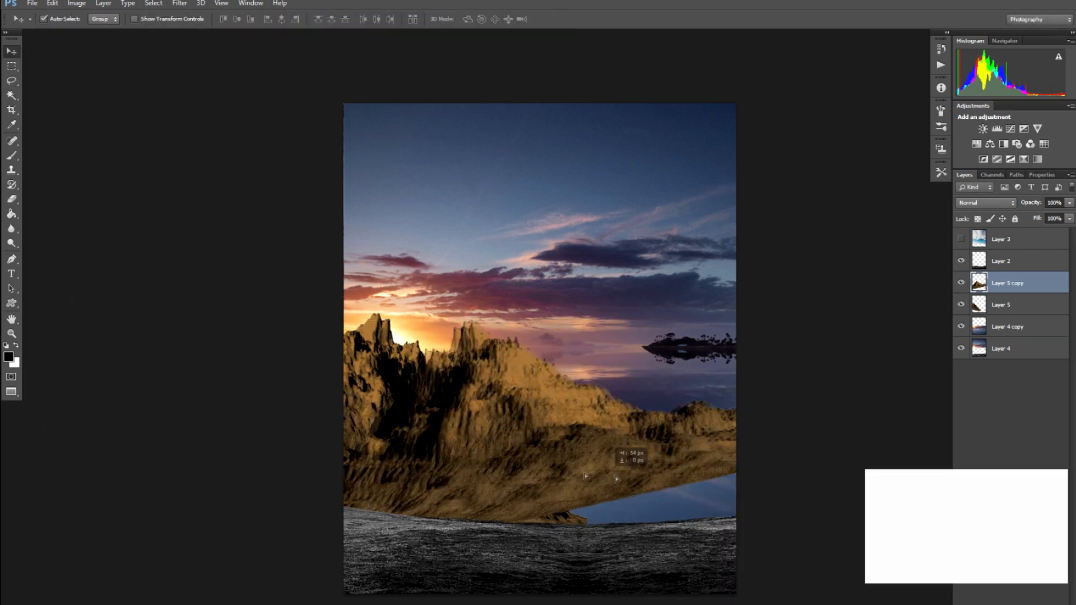
Step: Move the mirrored mountain to the canvas's right side and shrink it slightly below the left peak's height
left_click_drag(581, 473, 740, 498)
key("ctrl+t")
left_click_drag(414, 345, 449, 362)
left_click_drag(536, 499, 549, 488)
key("Return")
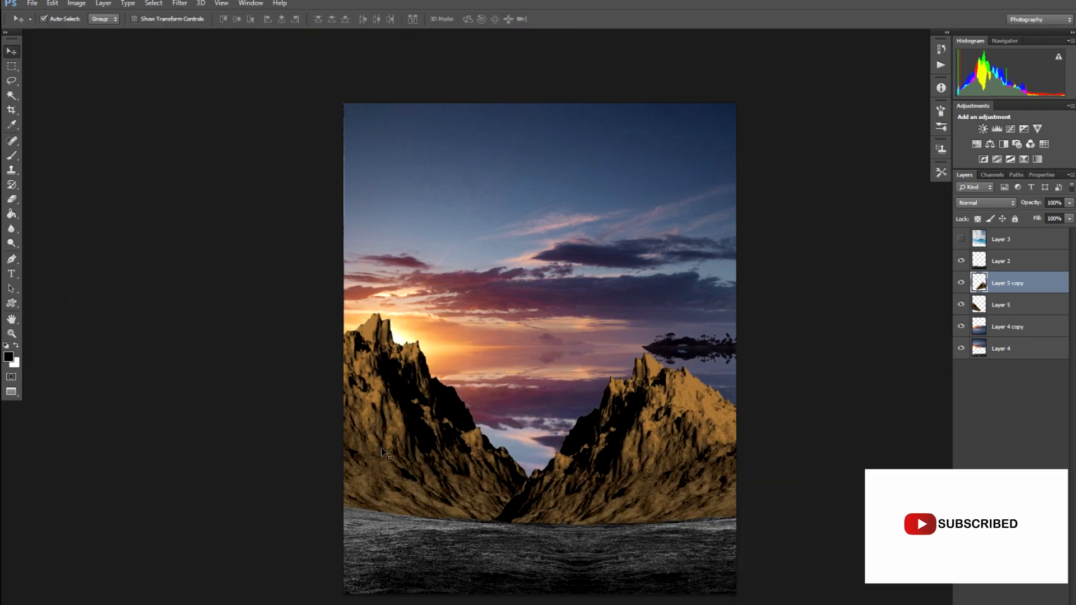
Step: Enlarge the reflected sky on Layer 4 copy to about 101%
key("alt+bracketleft")
key("alt+bracketleft")
key("ctrl+t")
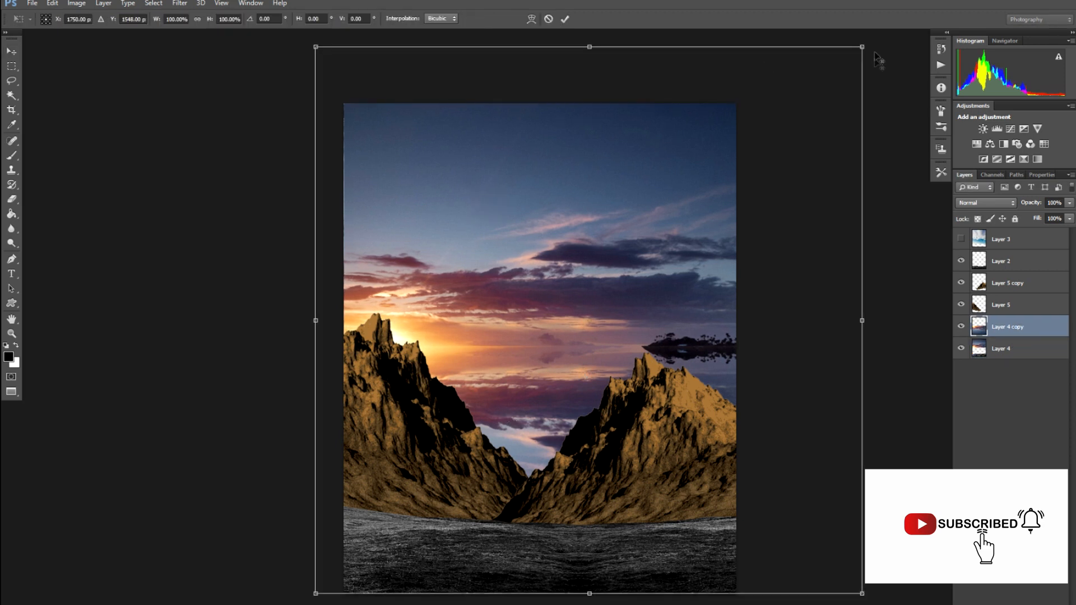
left_click_drag(861, 47, 858, 63)
key("Escape")
left_click_drag(677, 448, 617, 168)
left_click_drag(518, 568, 562, 418)
key("ctrl+t")
left_click_drag(845, 127, 851, 122)
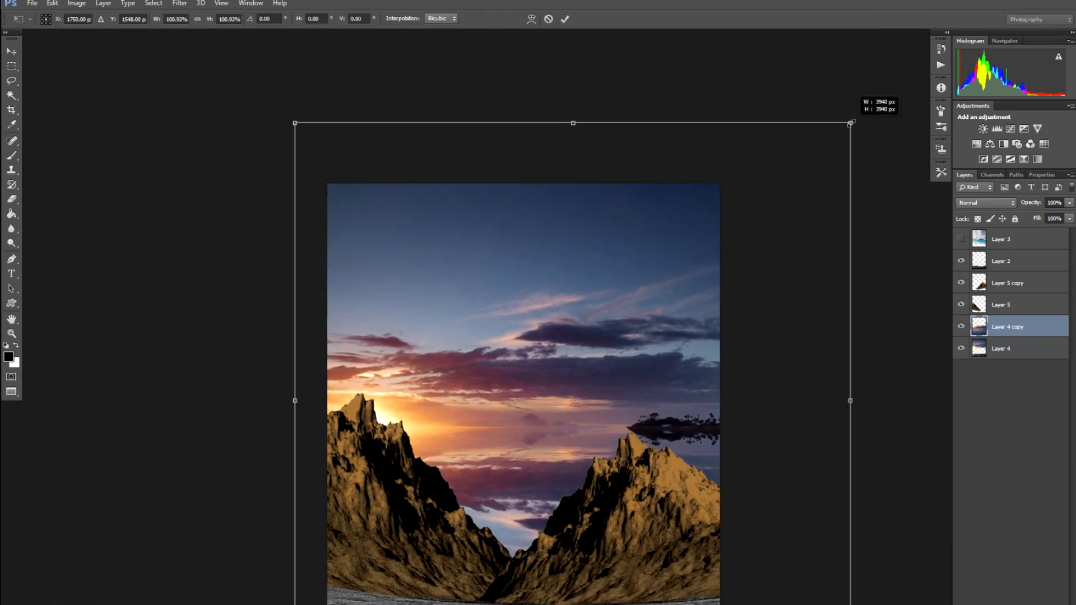
key("Return")
Step: Darken the right mountain on Layer 5 copy with a Levels adjustment
key("ctrl+minus")
key("ctrl+plus")
left_click_drag(608, 556, 636, 380)
key("ctrl+plus")
key("ctrl+plus")
key("ctrl+minus")
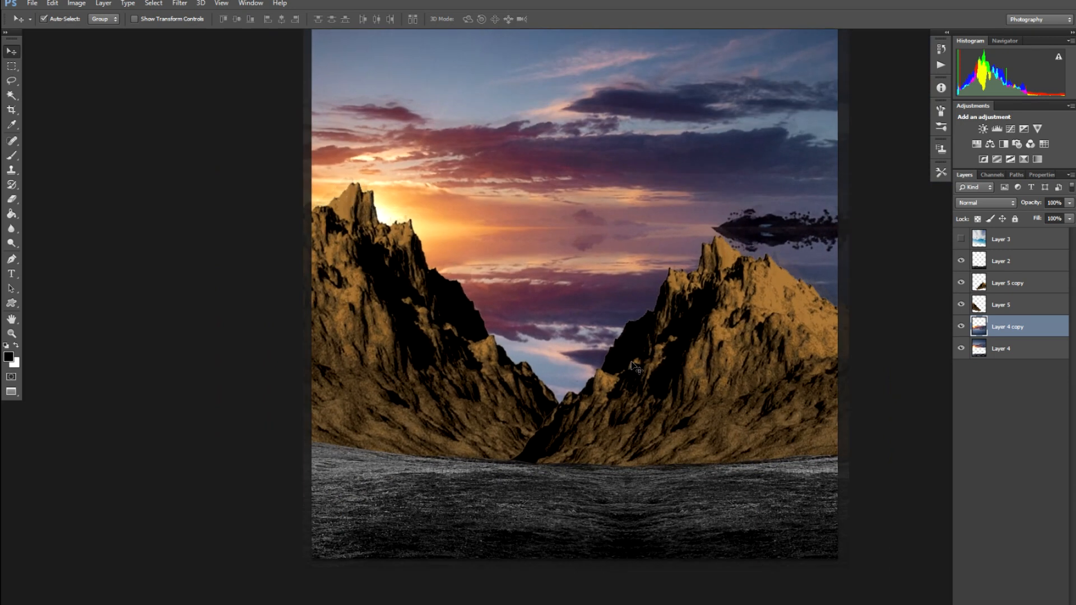
key("alt+bracketright")
key("alt+bracketright")
key("ctrl+l")
left_click_drag(1003, 335, 928, 335)
left_click(859, 335)
left_click_drag(939, 288, 916, 291)
left_click_drag(1003, 289, 983, 290)
key("Return")
Step: Fine-tune the right mountain's colour with a slight Hue/Saturation adjustment
key("ctrl+u")
left_click_drag(904, 343, 889, 343)
key("Return")
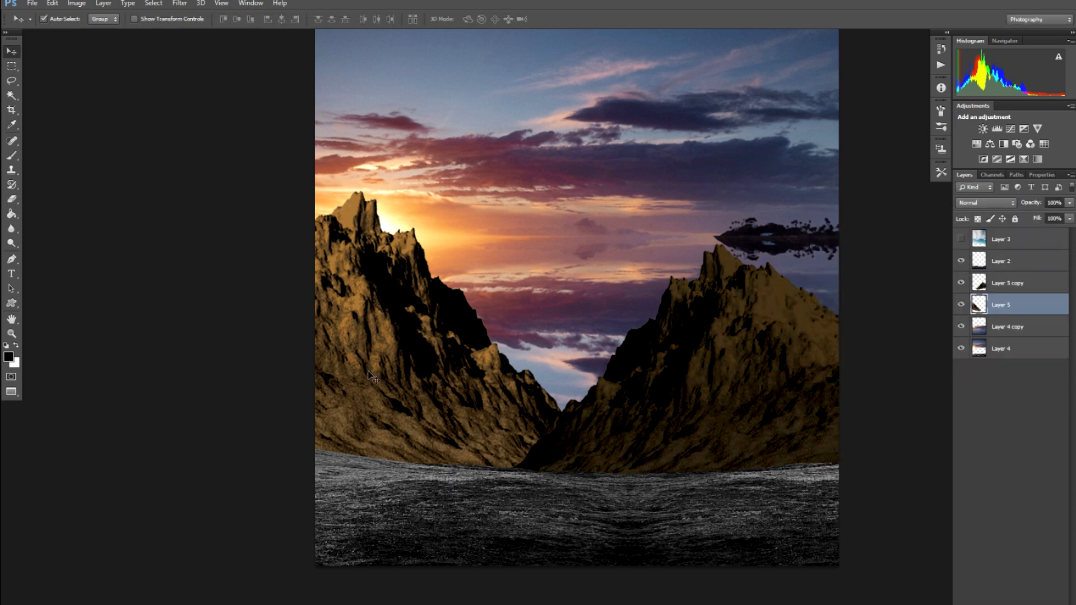
Step: Darken the left mountain on Layer 5 with a Levels adjustment
key("ctrl+l")
key("Return")
key("v")
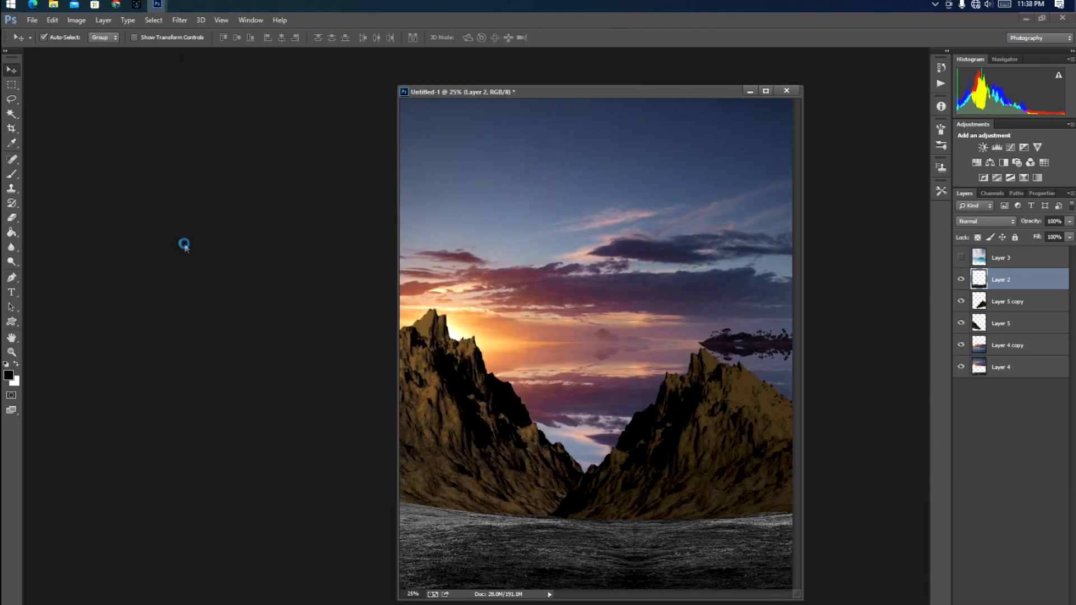
Step: Open the Rock-Stone-PNG-Picture image from the Glow Picture folder
double_click(182, 242)
scroll(405, 448, "down", 2)
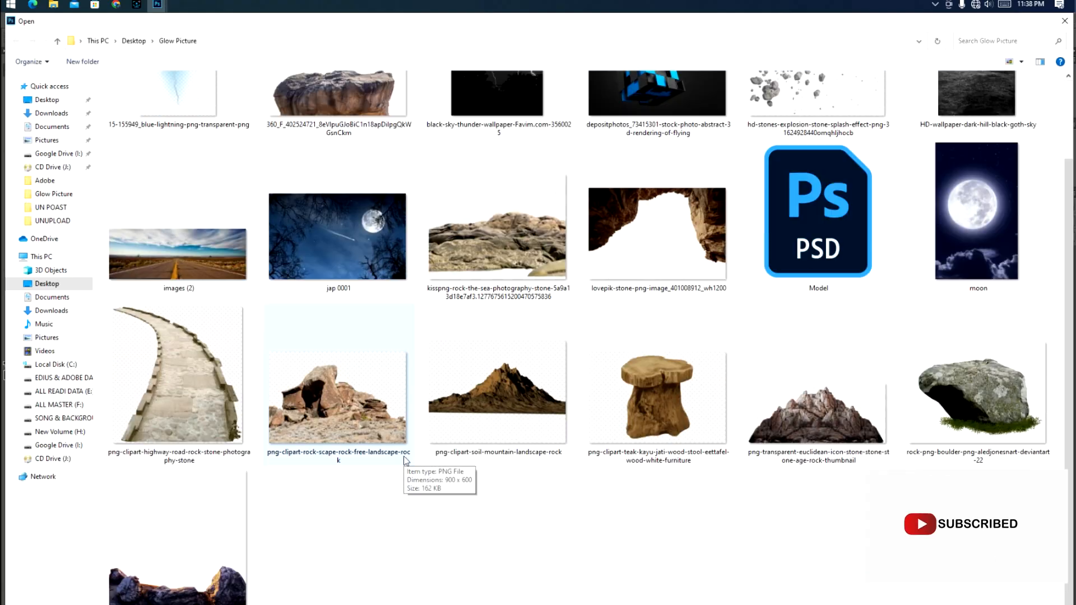
double_click(213, 565)
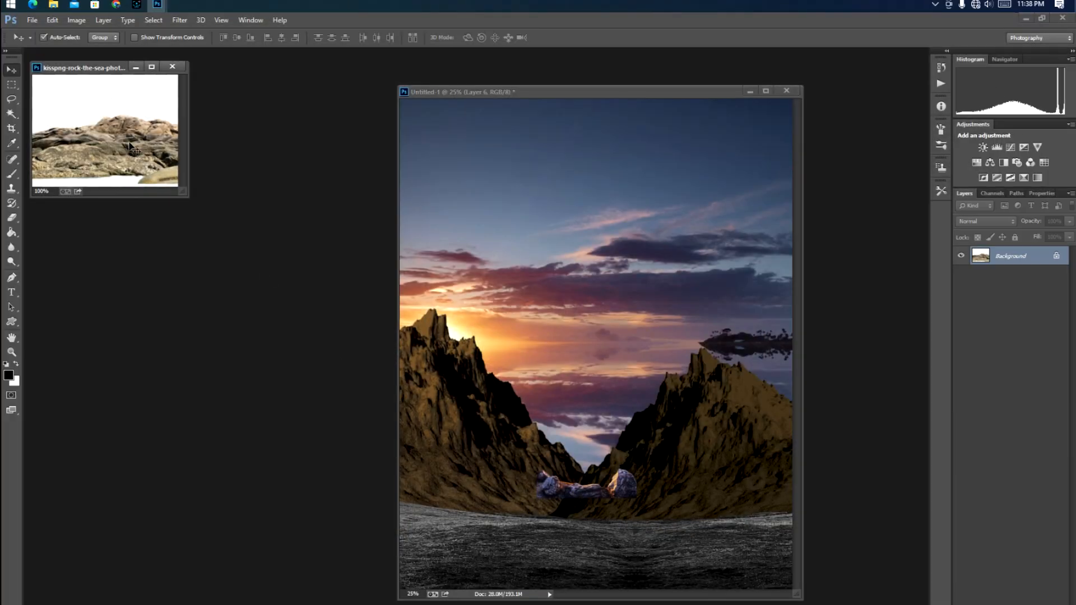
Step: Bring the kisspng sea rock image into the composition and enlarge it across most of the canvas width
left_click_drag(106, 134, 726, 336)
key("ctrl+z")
key("ctrl+r")
key("ctrl+r")
key("ctrl+t")
key("Return")
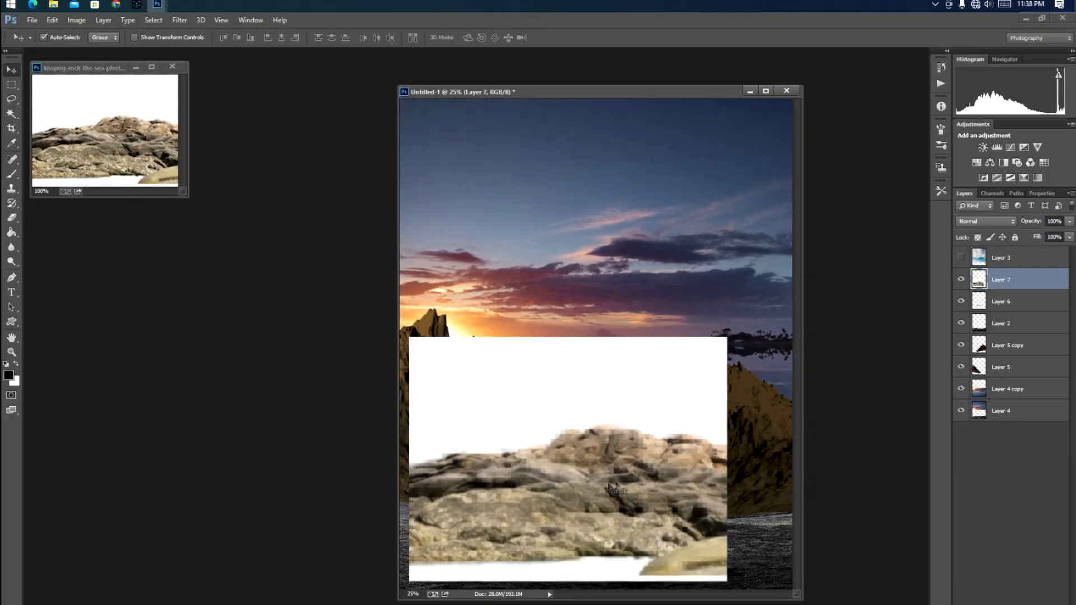
Step: Delete the sea rock's white background using a Magic Wand selection extended to similar pixels, then deselect
left_click_drag(570, 410, 621, 383)
key("w")
left_click(621, 383)
right_click(621, 382)
left_click(665, 236)
key("Delete")
key("v")
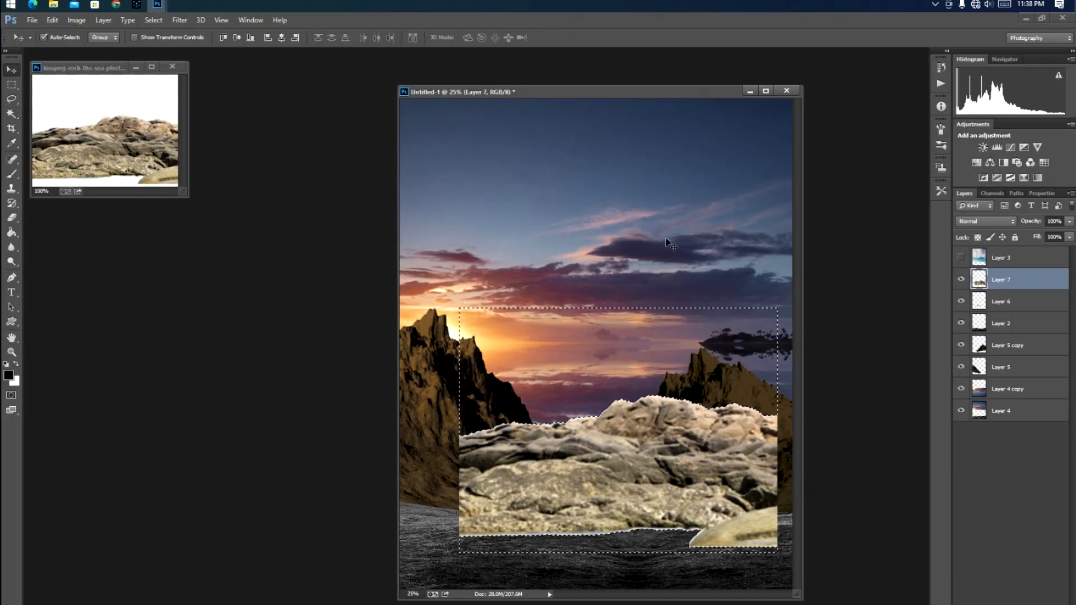
key("ctrl+d")
Step: Shrink the sea rock to roughly half size and centre it on the dark ground
left_click_drag(642, 501, 620, 519)
key("ctrl+t")
left_click_drag(755, 414, 679, 449)
left_click_drag(644, 481, 634, 523)
key("Return")
Step: Enlarge the rocks on Layer 6, hide that layer, and make Layer 7 active
left_click_drag(640, 488, 759, 359)
key("ctrl+t")
key("Return")
left_click(961, 301)
left_click(1001, 280)
Step: Close the sea rock source image and bring png-clipart-rock-scape-rock-free-landscape-rock into the composition
left_click(172, 66)
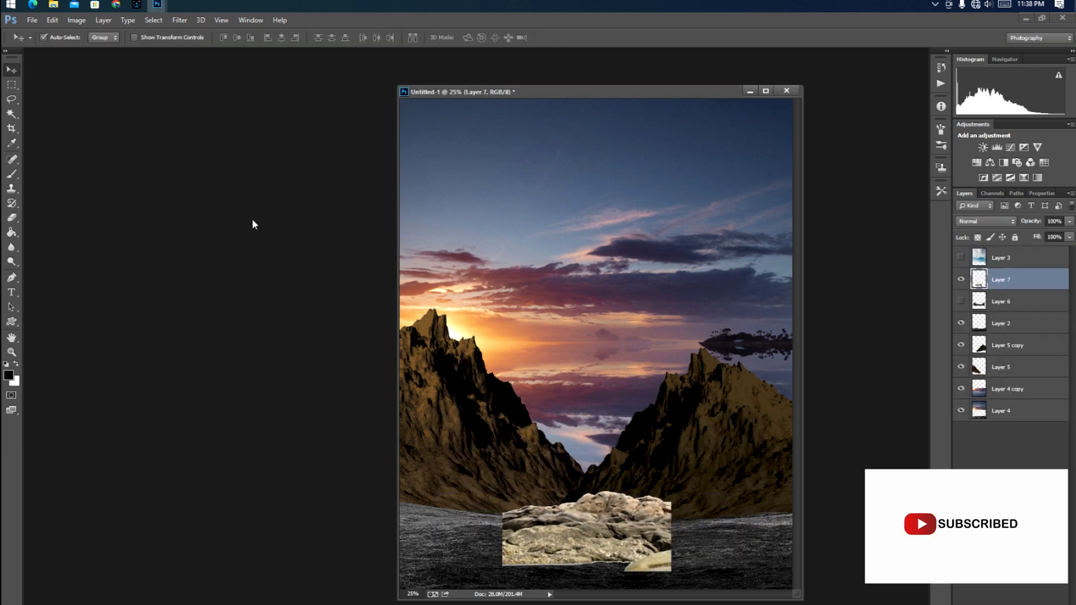
double_click(253, 222)
scroll(409, 439, "down", 1)
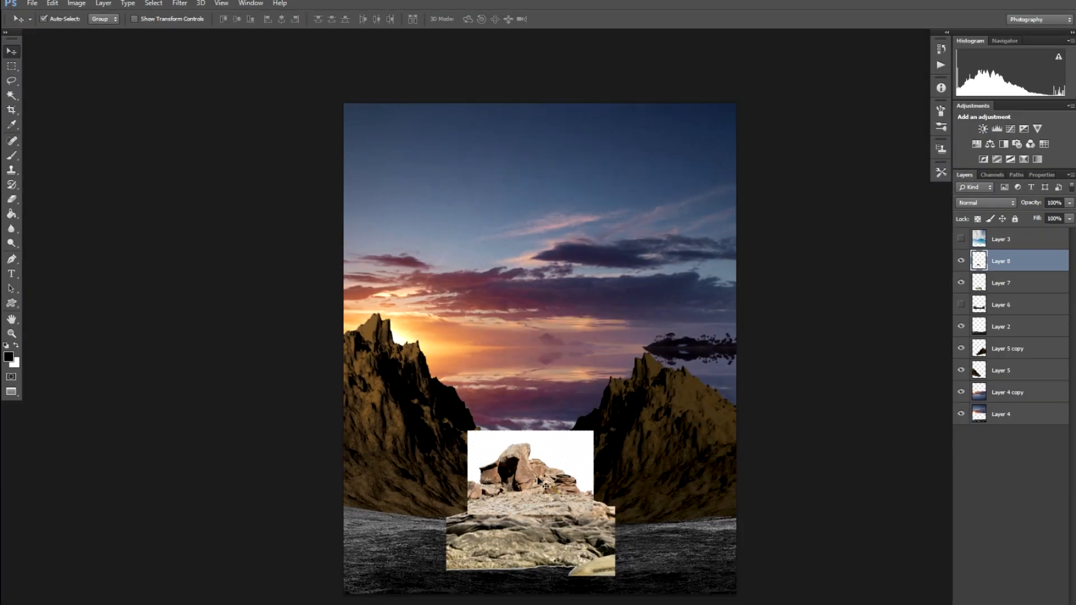
Step: Enlarge the landscape rock to the canvas width and delete its white background using a Magic Wand selection extended to similar pixels
left_click_drag(613, 433, 651, 448)
key("Return")
key("w")
left_click(650, 434)
right_click(654, 430)
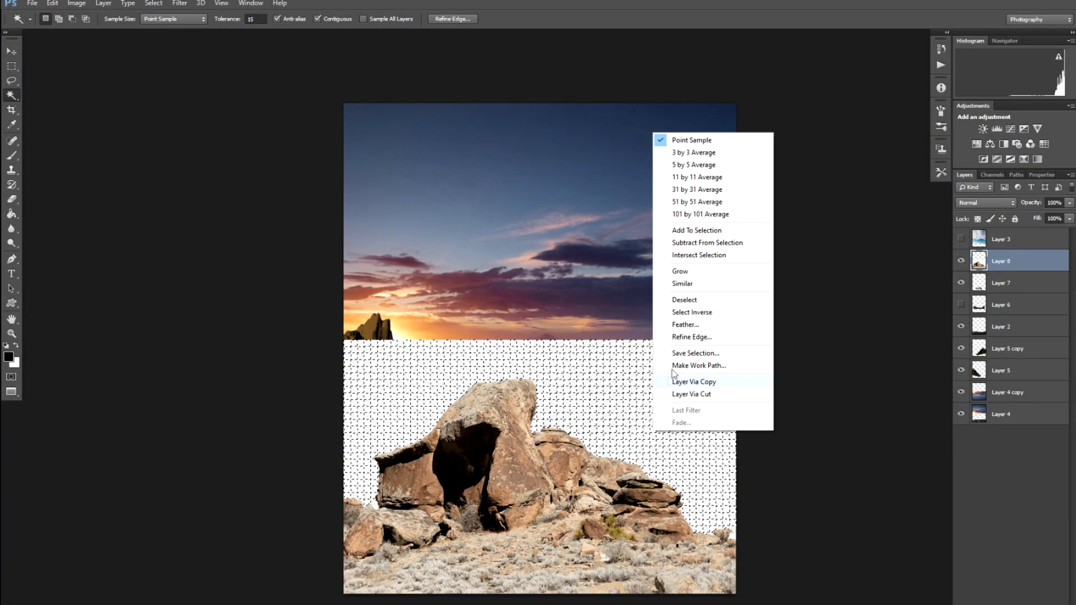
left_click(682, 284)
key("Delete")
Step: Shrink and slightly rotate the landscape rock, placing it on the ground along the canvas's lower right edge
key("v")
key("ctrl+t")
left_click_drag(538, 340, 539, 443)
key("Return")
left_click_drag(527, 493, 558, 488)
key("ctrl+t")
left_click_drag(768, 438, 743, 448)
left_click_drag(392, 518, 338, 562)
key("Return")
Step: Move the sea rock on Layer 7 into the canvas's lower left corner and resize it to meet the landscape rock
left_click_drag(419, 545, 383, 564)
key("ctrl+t")
left_click_drag(468, 536, 476, 532)
left_click_drag(459, 548, 449, 549)
key("Return")
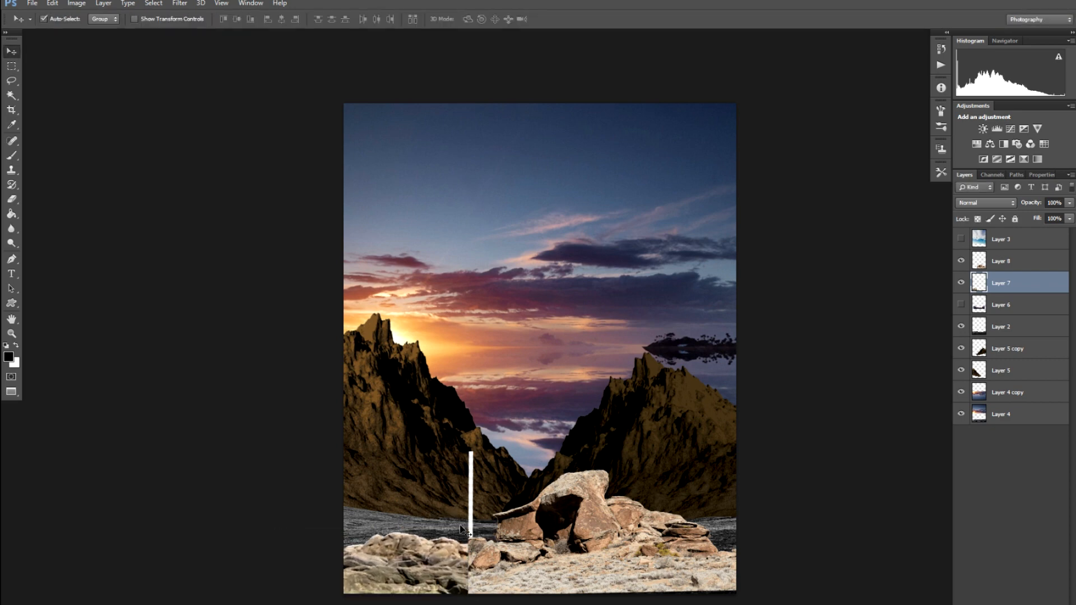
Step: Erase the leftover white vertical strip between the sea rock and the landscape rock
scroll(459, 540, "up", 4)
left_click(521, 410)
left_click(512, 417)
key("e")
left_click_drag(523, 354, 516, 211)
Step: Nudge the foreground rock into place and merge the two rock layers into one
scroll(516, 211, "down", 4)
key("v")
left_click_drag(555, 320, 555, 332)
left_click(494, 363)
left_click(507, 368, "shift")
key("ctrl+e")
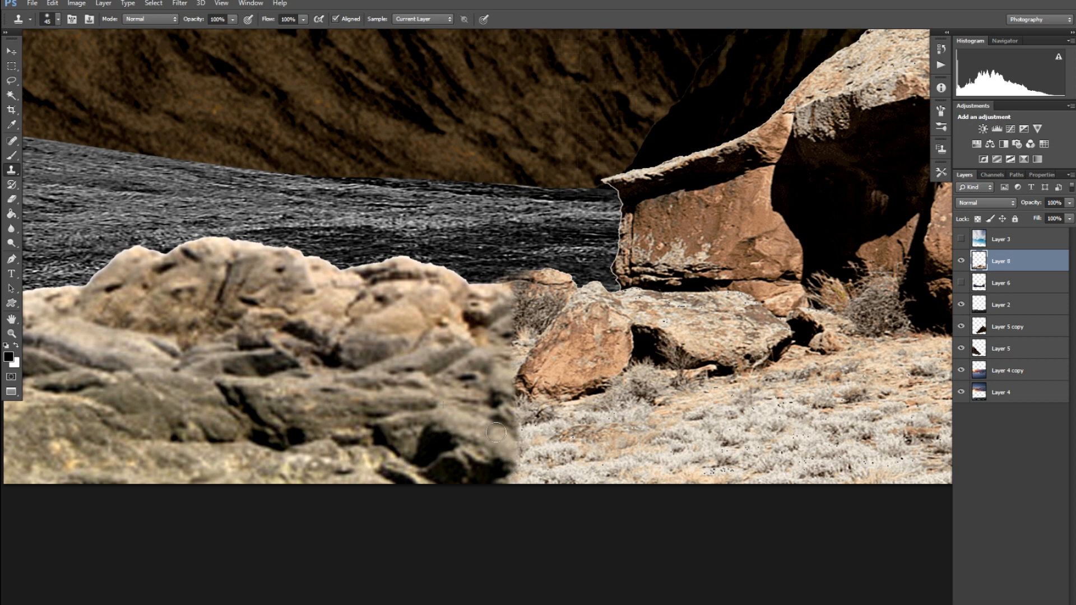
Step: Darken the merged foreground rocks with Levels by lowering the white output level
key("ctrl+0")
key("v")
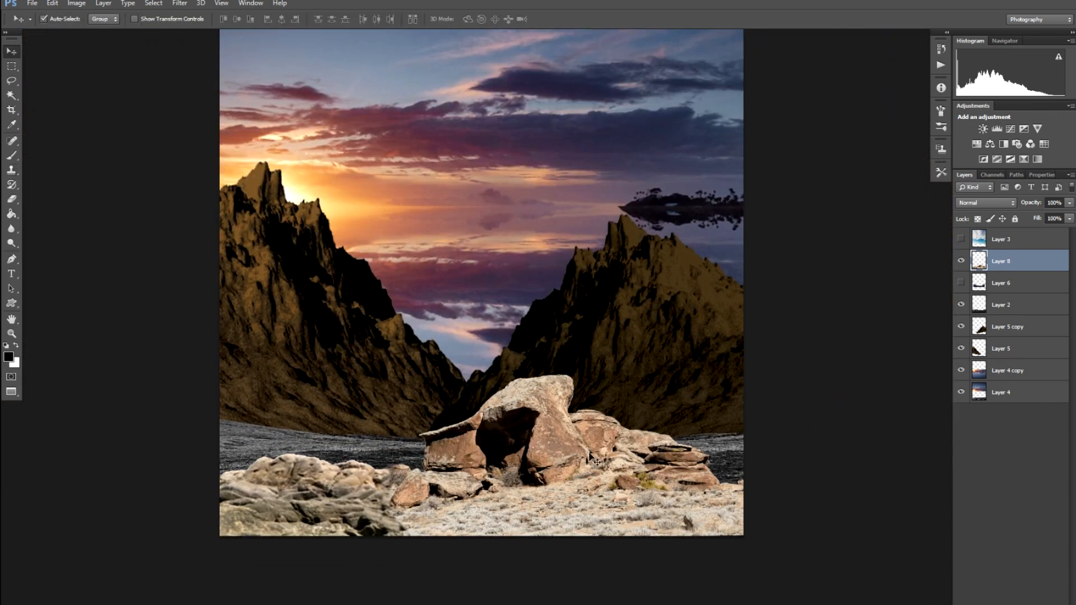
key("ctrl+l")
left_click_drag(1003, 335, 959, 334)
key("Return")
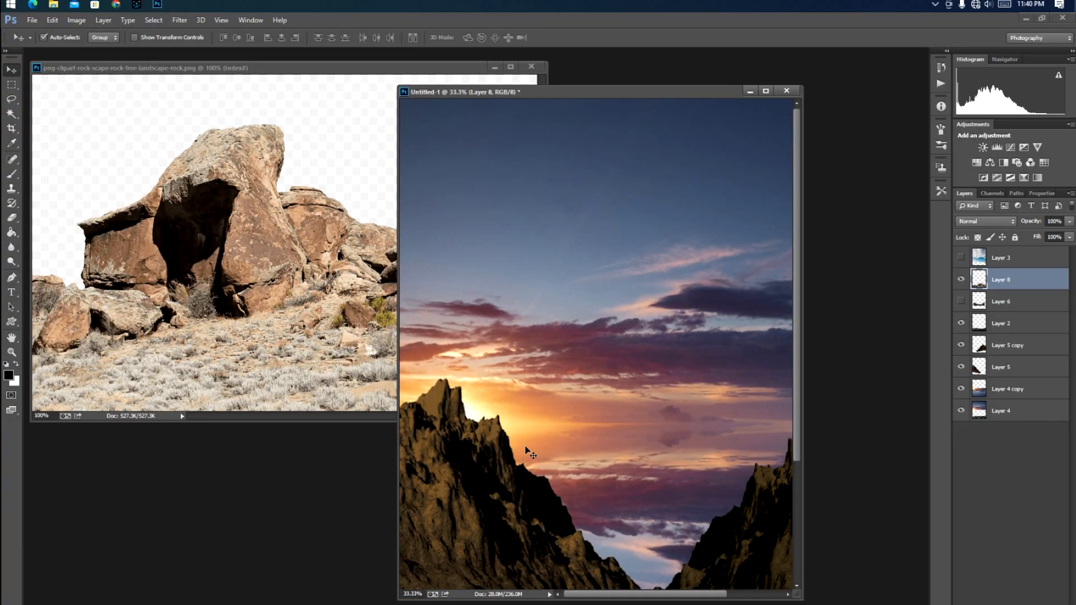
Step: Close the landscape rock source image and open the picture of the man for the composition
left_click(347, 331)
key("ctrl+w")
key("ctrl+o")
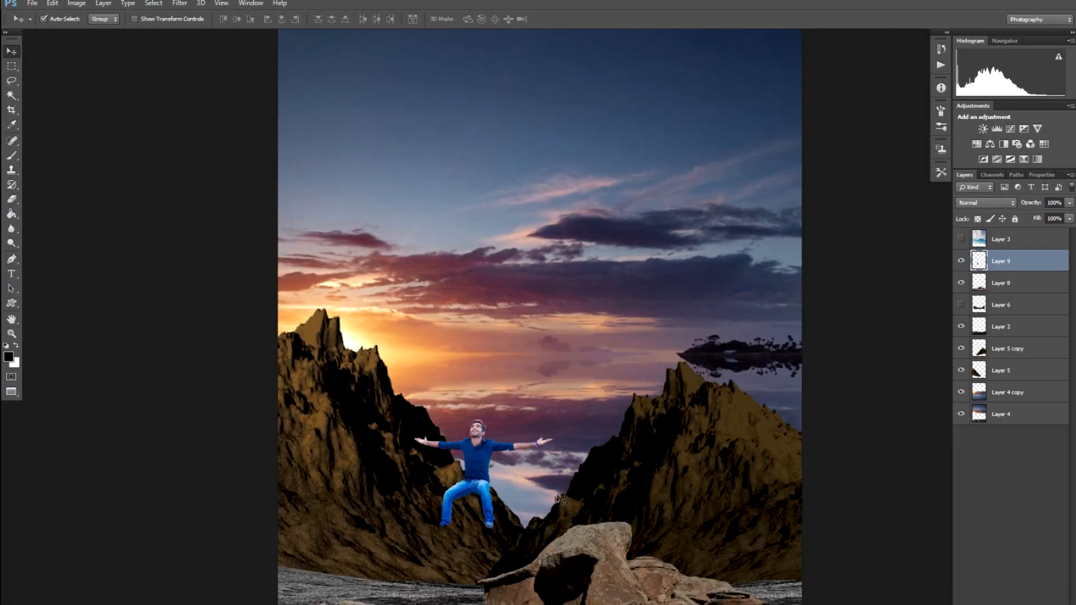
Step: Enlarge the man to about 194%, seat him on the central rock, and adjust the rock layer's transform to fit
left_click_drag(484, 469, 577, 531)
key("ctrl+t")
left_click_drag(648, 481, 721, 391)
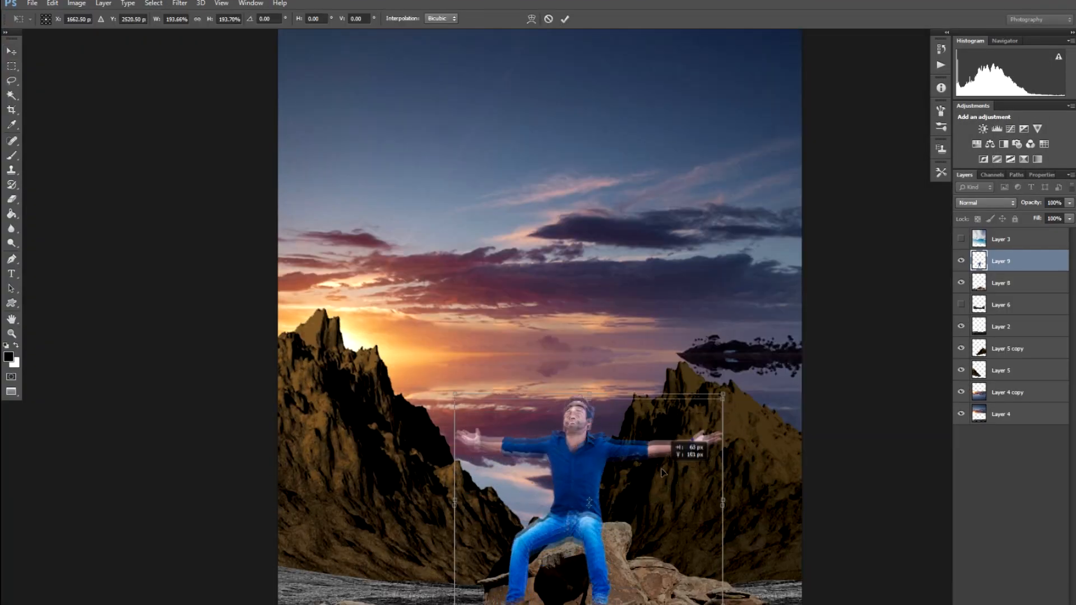
left_click(605, 521)
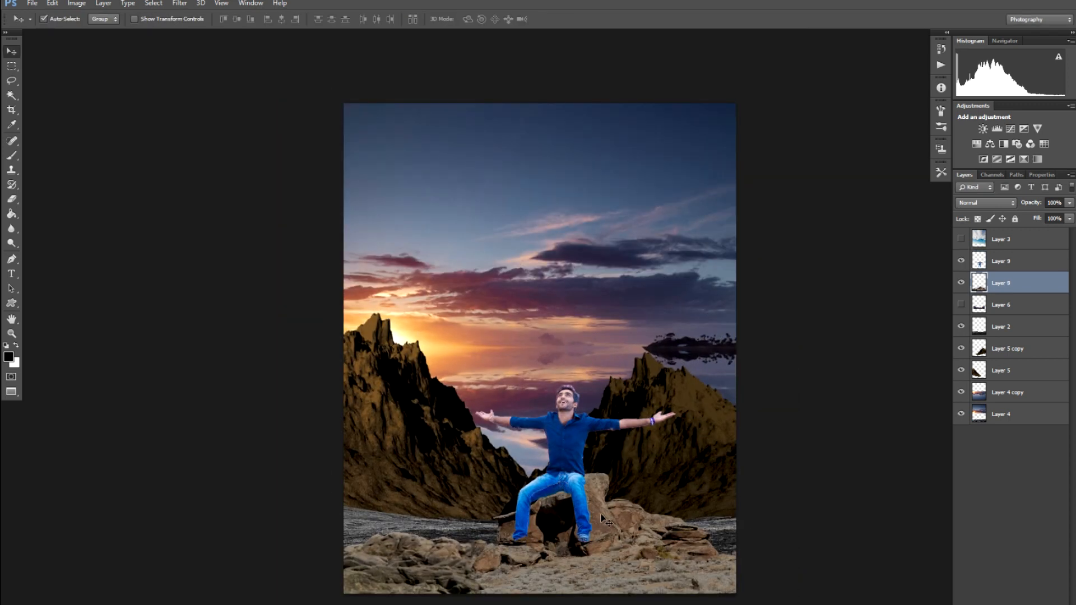
key("ctrl+t")
left_click_drag(516, 449, 529, 439)
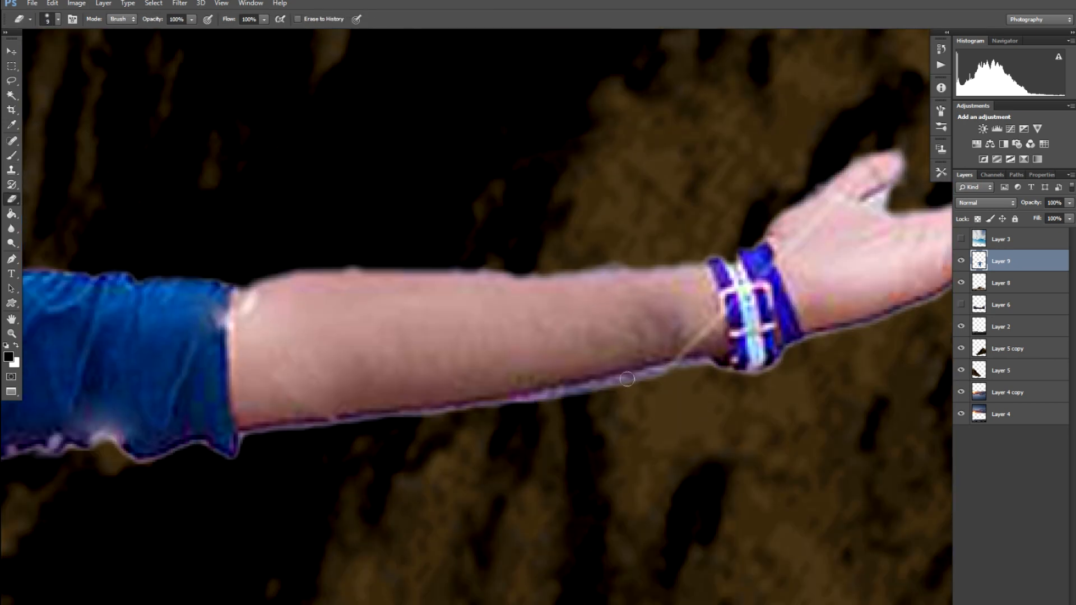
Step: Erase the light fringe along the man's arms, sleeves and torso on Layer 9
left_click_drag(127, 456, 766, 383)
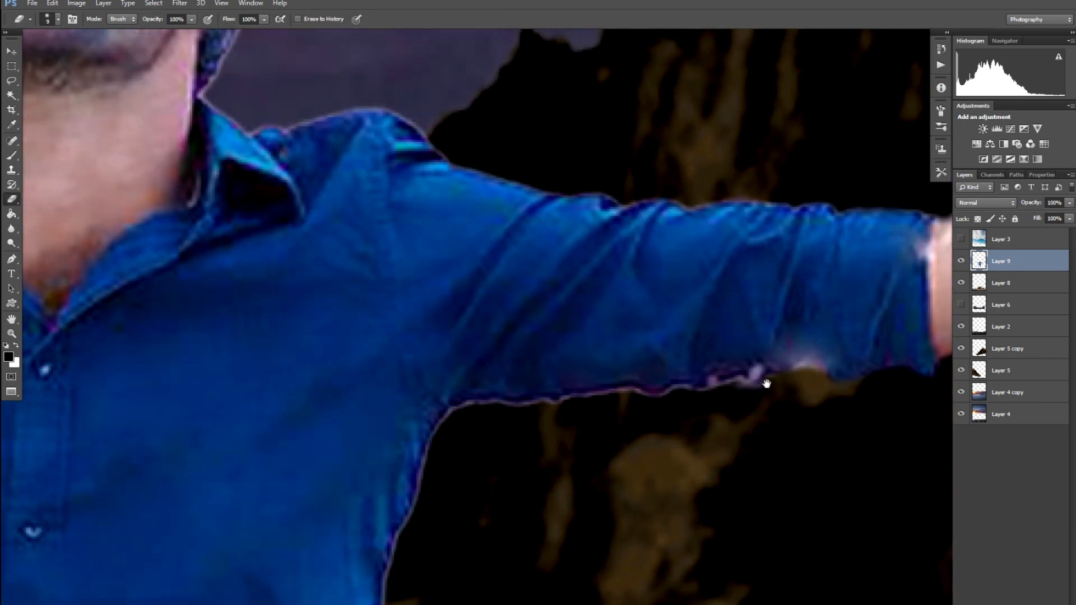
left_click_drag(412, 497, 457, 243)
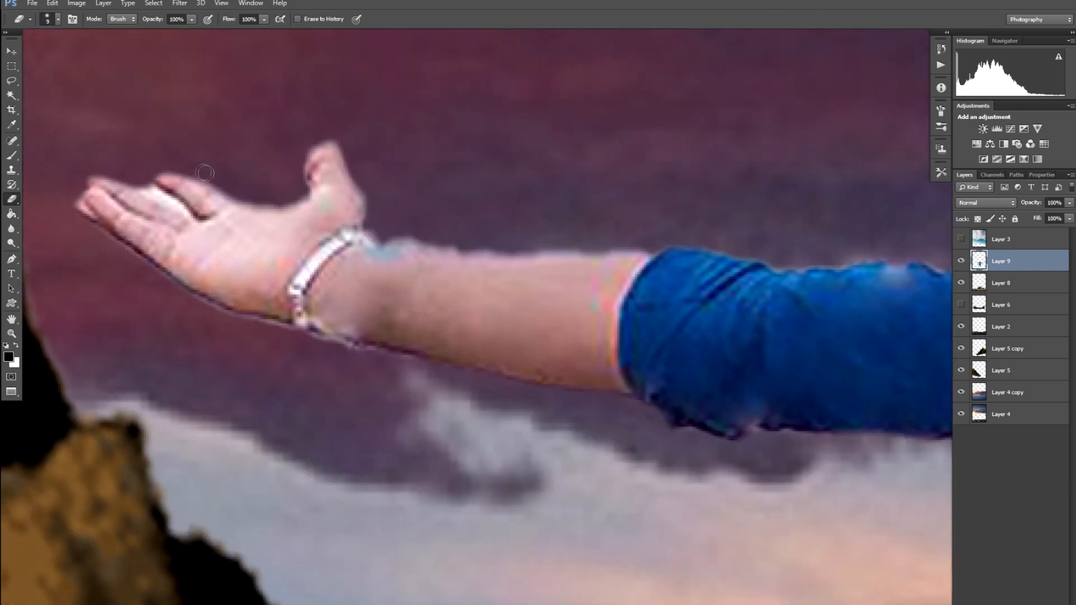
left_click_drag(259, 318, 389, 347)
mouse_move(97, 231)
left_mouse_down()
mouse_move(163, 281)
mouse_move(255, 322)
left_mouse_up()
left_click_drag(635, 308, 262, 286)
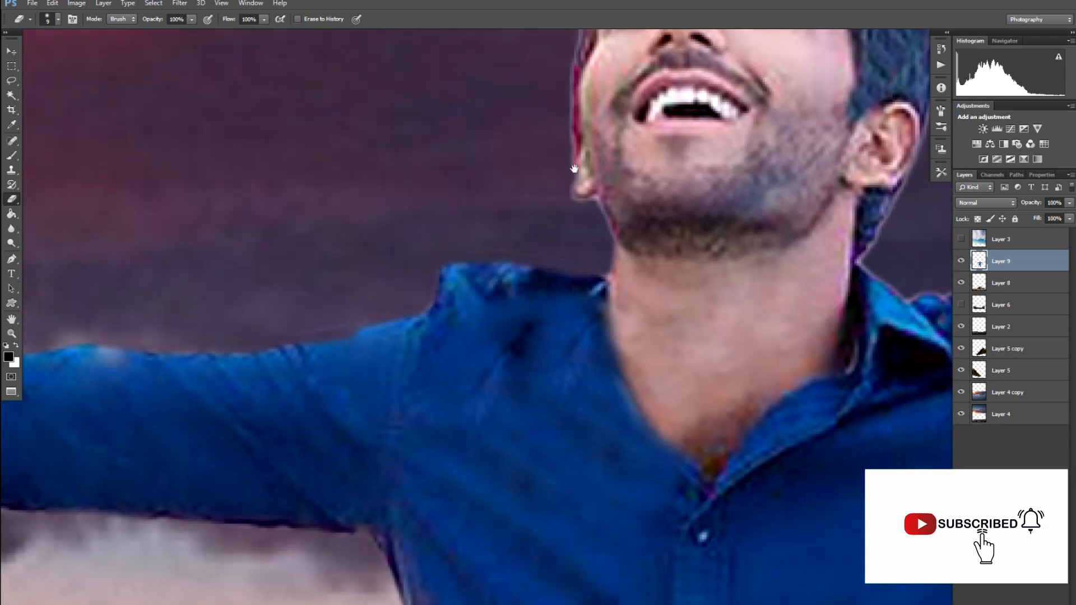
Step: Erase the light fringe around the man's face, hair and collar
left_click_drag(574, 168, 434, 385)
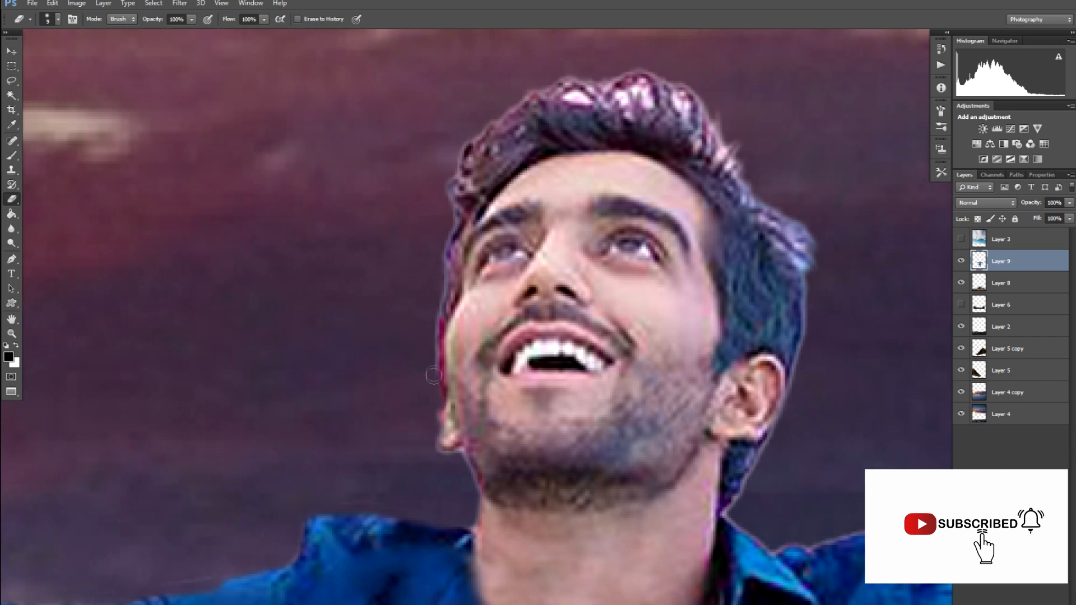
left_click_drag(437, 278, 386, 446)
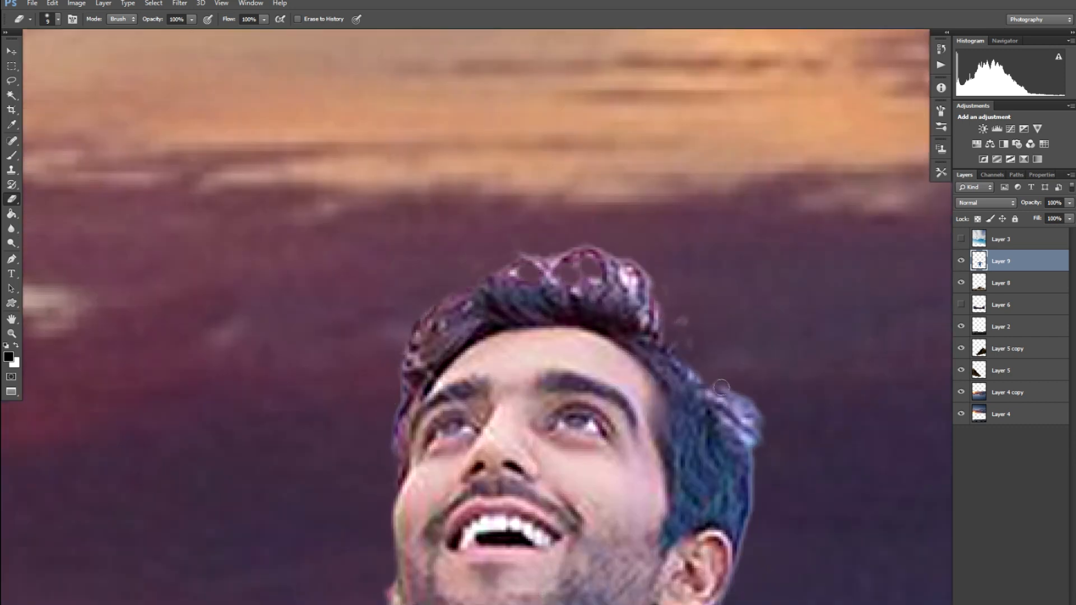
left_click_drag(747, 422, 645, 171)
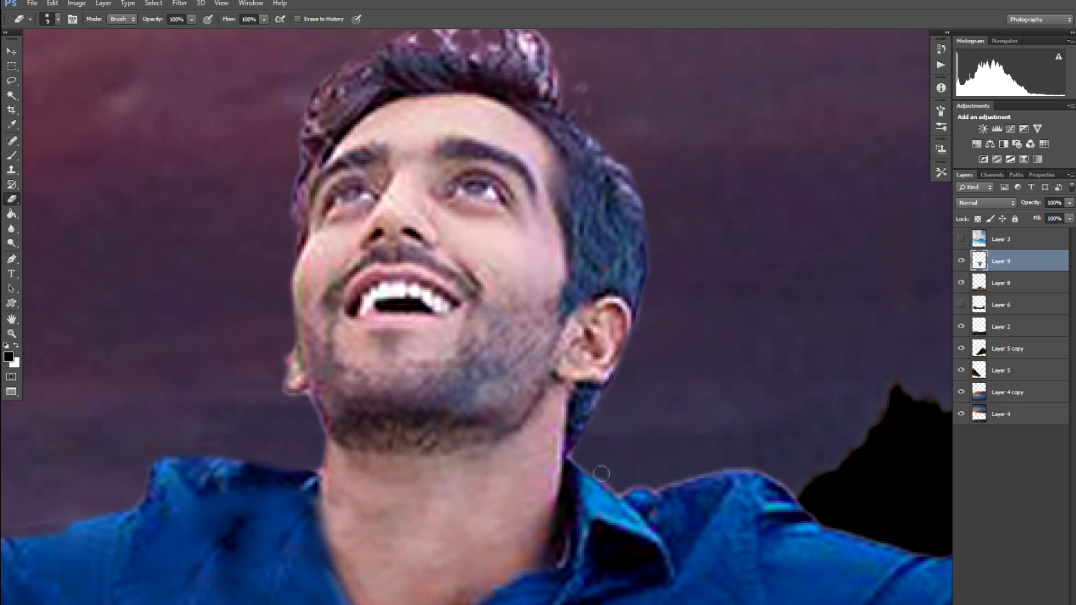
left_click_drag(736, 475, 209, 333)
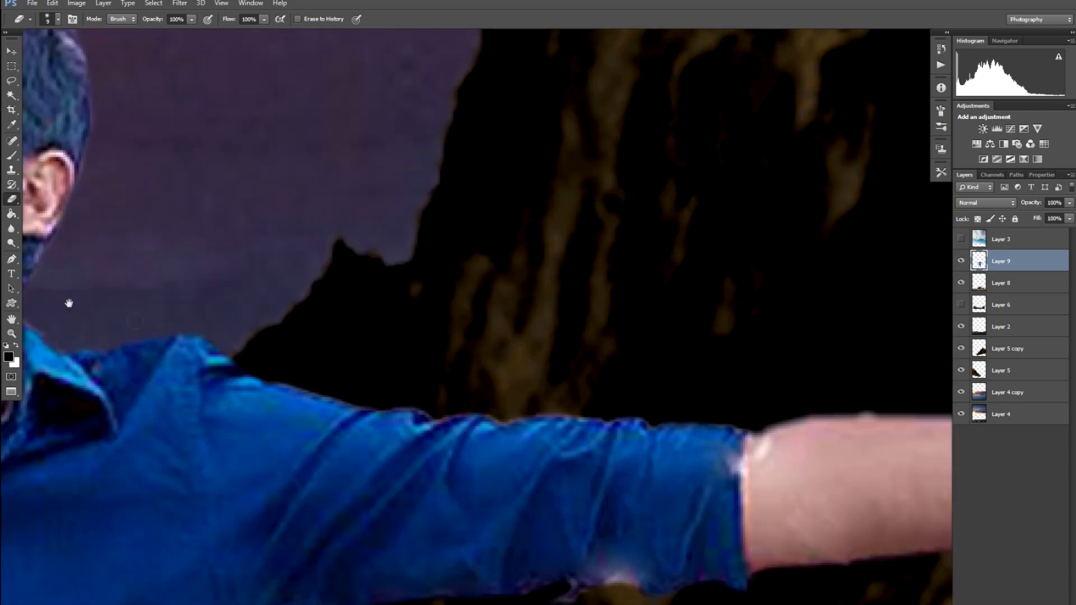
Step: Clean the remaining fringe from the shoulder, sleeve and braceleted wrist of the arm in front of the right mountain
left_click_drag(583, 420, 168, 353)
left_click_drag(147, 353, 266, 359)
left_click_drag(909, 476, 657, 417)
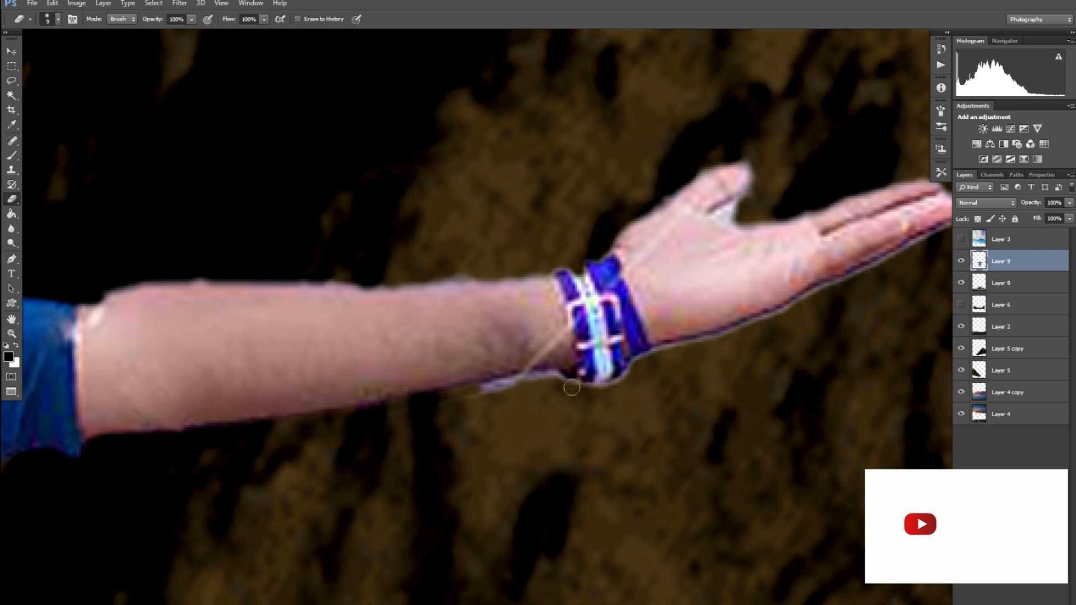
left_click_drag(620, 372, 373, 434)
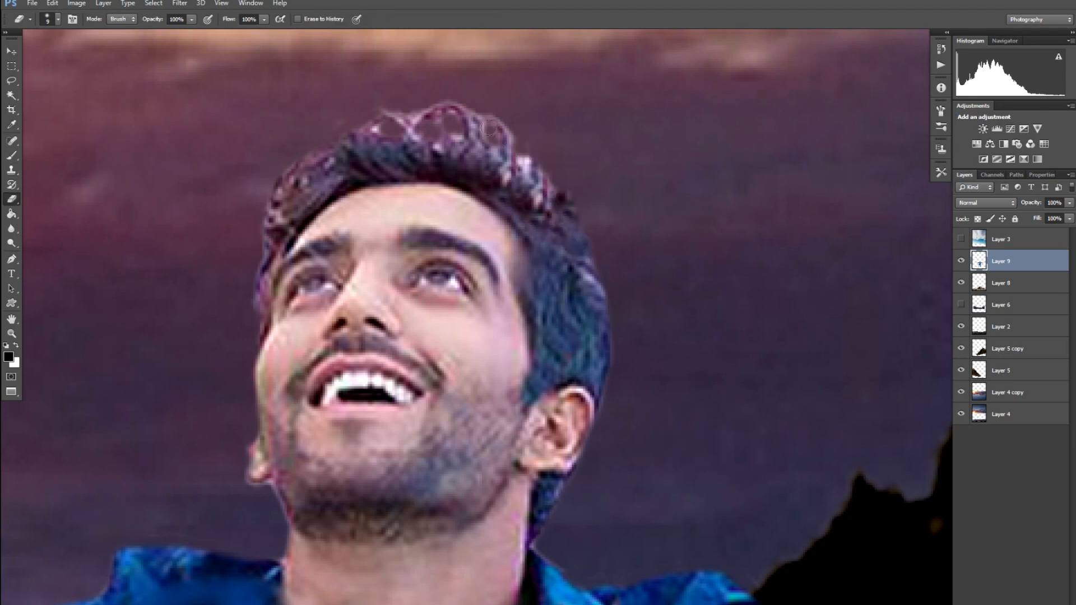
Step: Show the rocks on Layer 6 again and raise the man's layer above Layer 3
key("s")
scroll(363, 302, "down", 6)
left_click_drag(362, 299, 400, 371)
left_click(959, 306)
key("ctrl+minus")
key("ctrl+minus")
key("v")
key("ctrl+bracketright")
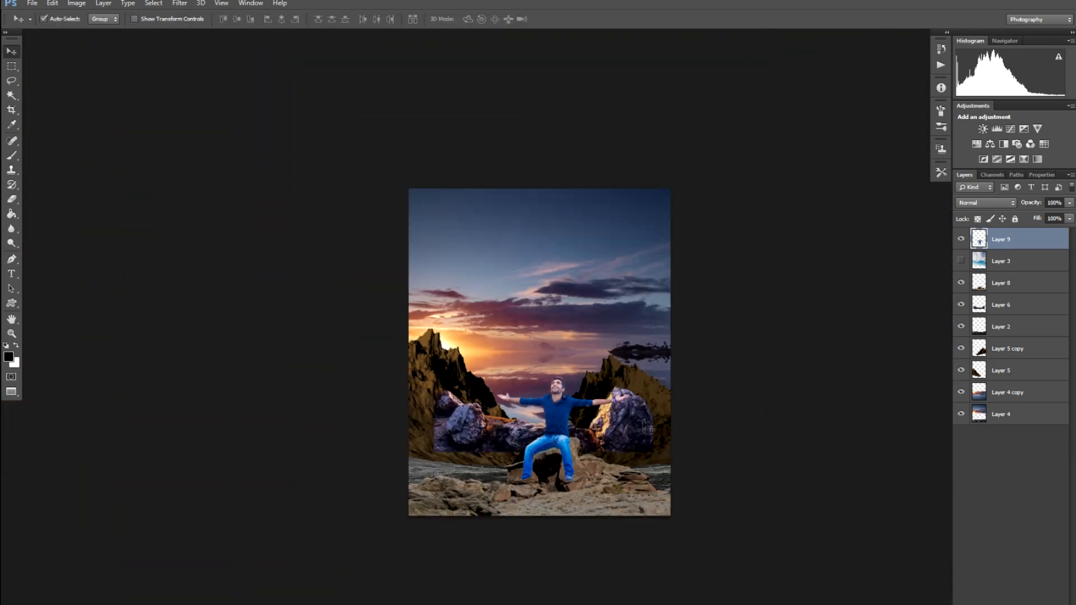
Step: Move the Layer 6 rocks to the lower foreground, bring them to the front, and enlarge them to about 122.5%
left_click_drag(632, 428, 624, 478)
key("ctrl+shift+bracketright")
key("ctrl+plus")
key("ctrl+t")
left_click_drag(705, 489, 740, 481)
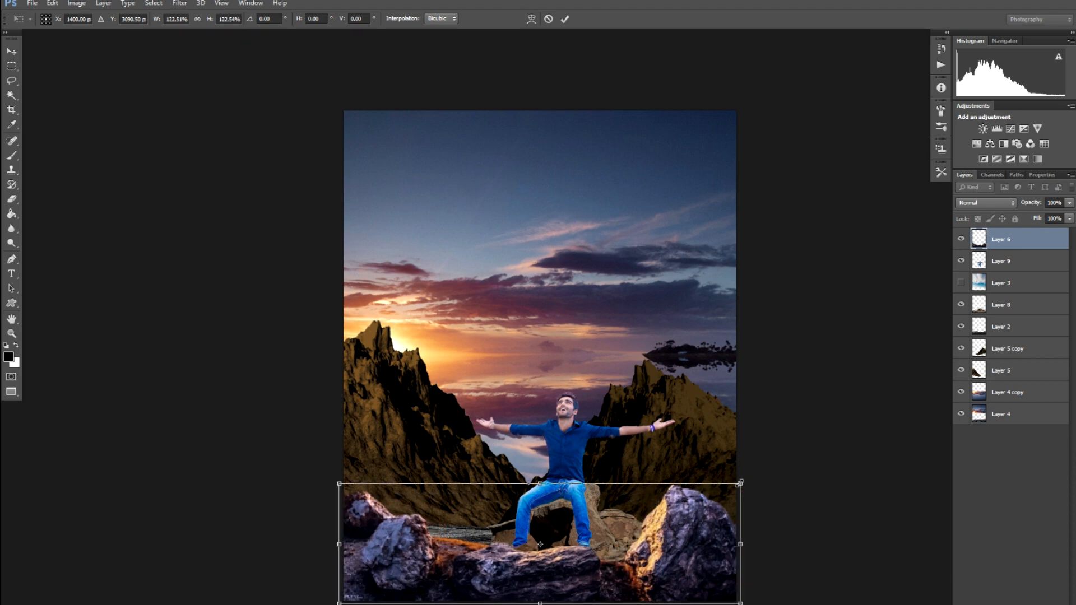
key("Return")
Step: Copy a section of the man's lower jeans leg onto a new layer
key("ctrl+plus")
key("ctrl+plus")
key("ctrl+plus")
key("ctrl+plus")
left_click_drag(605, 560, 562, 170)
left_click_drag(565, 372, 577, 252)
key("ctrl+plus")
key("ctrl+plus")
left_click_drag(443, 332, 775, 348)
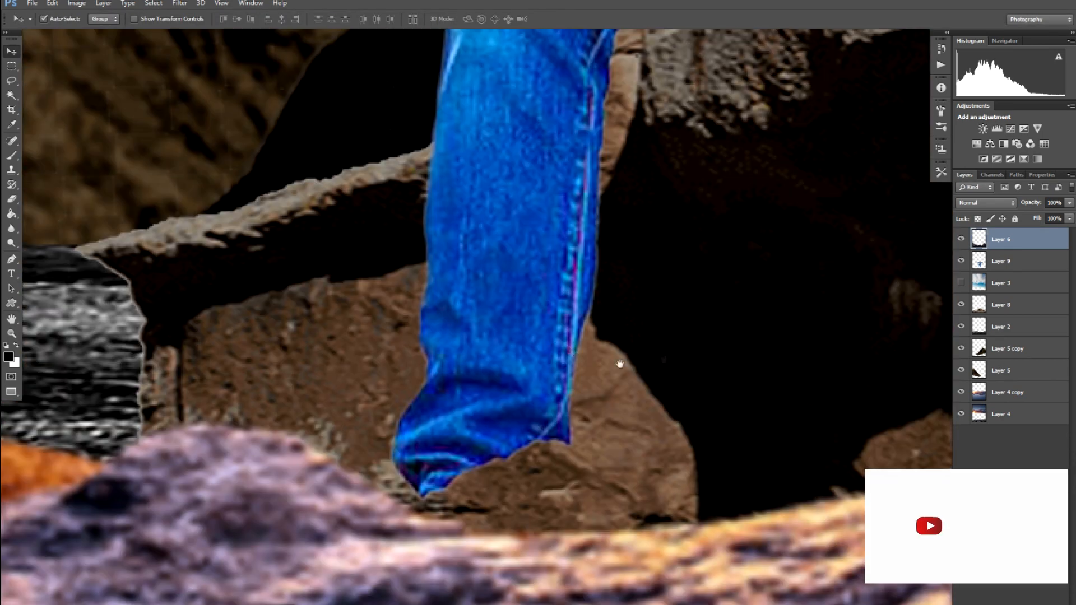
left_click(504, 299)
key("m")
key("ctrl+j")
Step: Move the copied jeans section down to the foreground rock and narrow it to continue the leg
key("v")
left_click_drag(475, 308, 455, 439)
key("ctrl+t")
left_click_drag(366, 372, 389, 372)
key("Return")
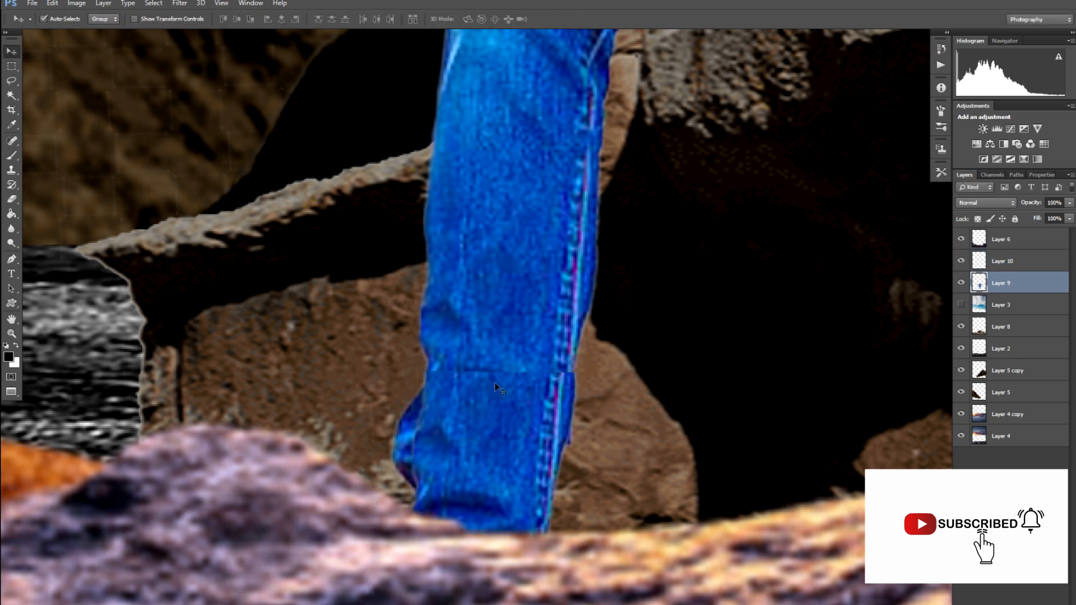
Step: Erase the original cuff sticking out behind the extended leg and merge the jeans patch with the man's layer
key("bracketright")
left_click_drag(413, 473, 410, 399)
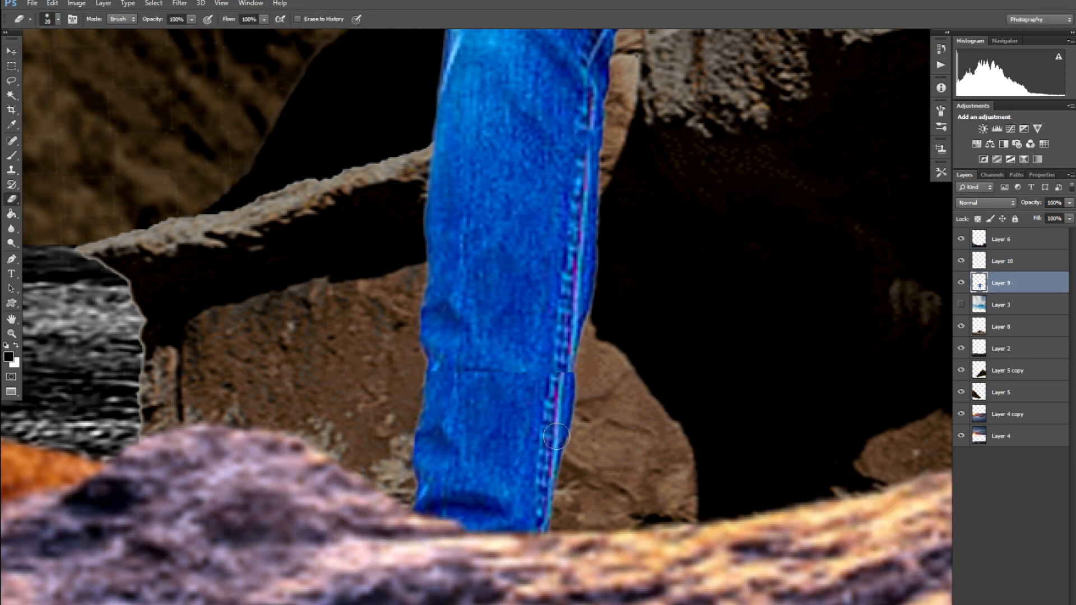
left_click(1002, 261, "shift")
key("ctrl+e")
Step: Clone denim texture over the seam on the extended leg with the Clone Stamp tool
key("s")
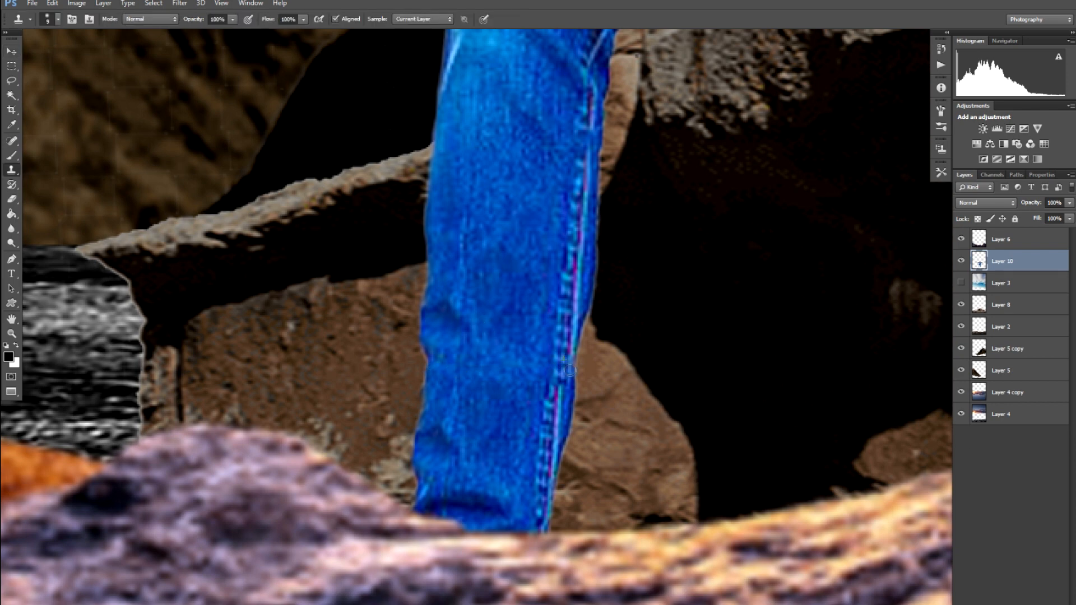
scroll(571, 371, "down", 6)
scroll(607, 385, "up", 5)
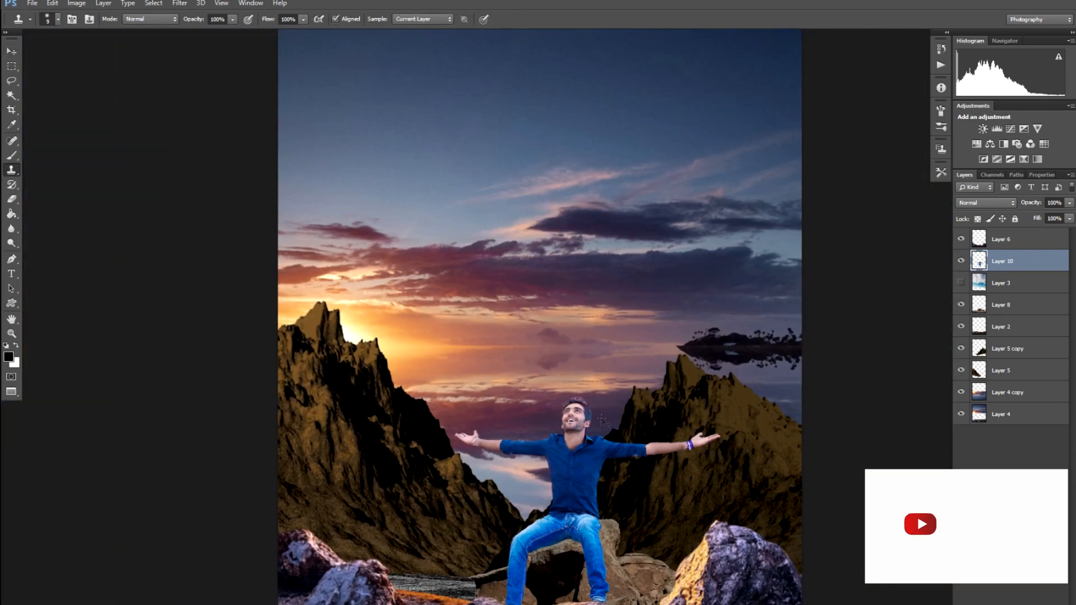
key("v")
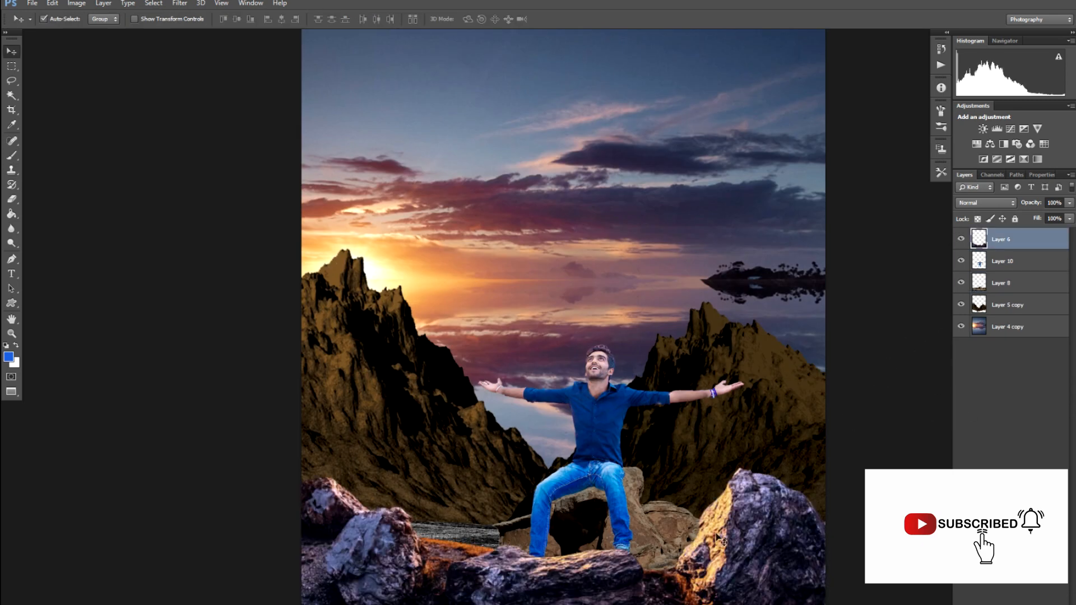
key("ctrl+l")
mouse_move(1002, 287)
left_mouse_down()
mouse_move(986, 289)
mouse_move(1002, 289)
left_mouse_up()
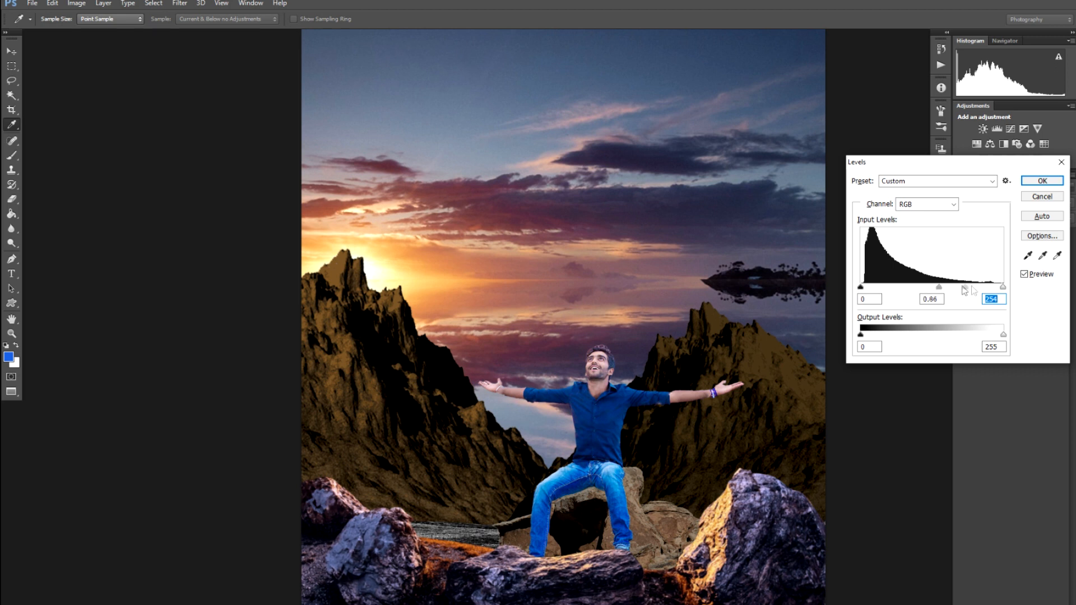
left_click_drag(932, 287, 962, 288)
left_click_drag(861, 288, 784, 282)
left_click_drag(860, 336, 802, 328)
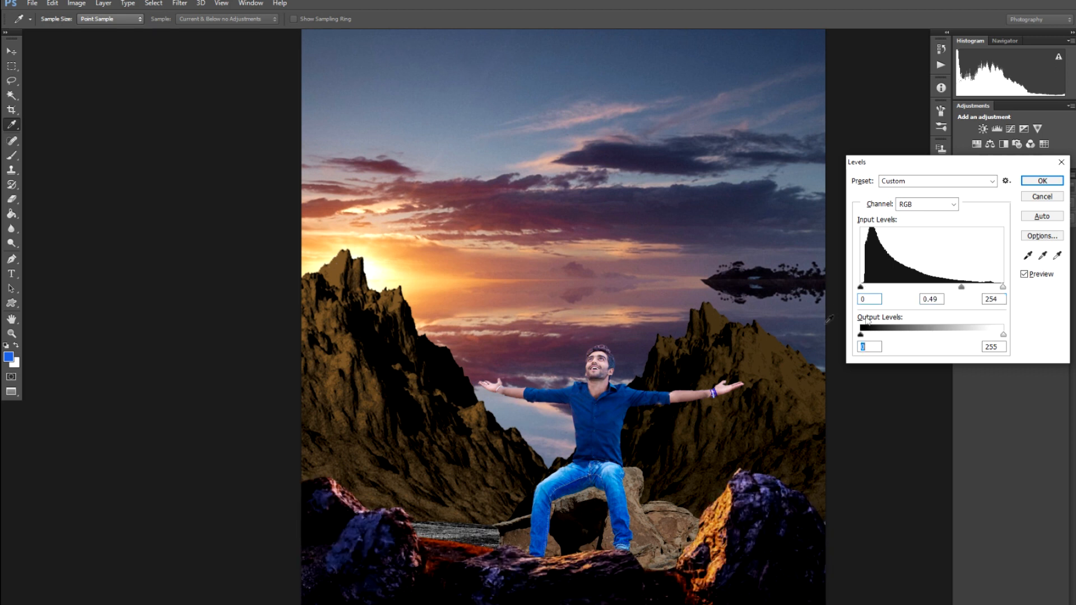
left_click(962, 288)
left_click(1041, 197)
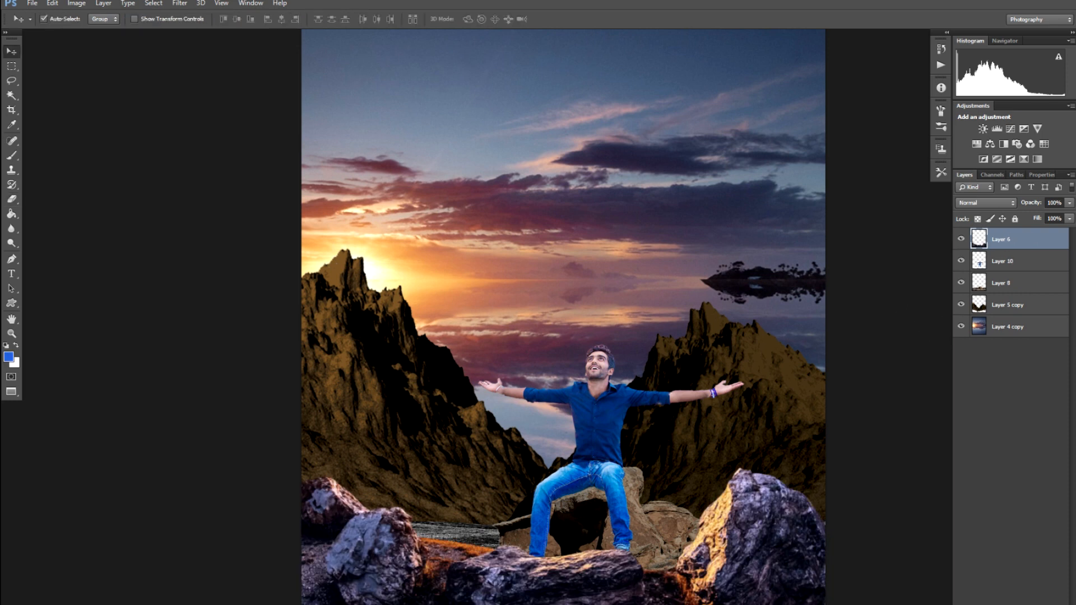
Step: Add a Selective Color adjustment setting Reds to Cyan -100, Magenta about -34 and Yellow +7, and fine-tune Black
left_click(1011, 604)
left_click(997, 600)
left_click_drag(1011, 271, 1060, 268)
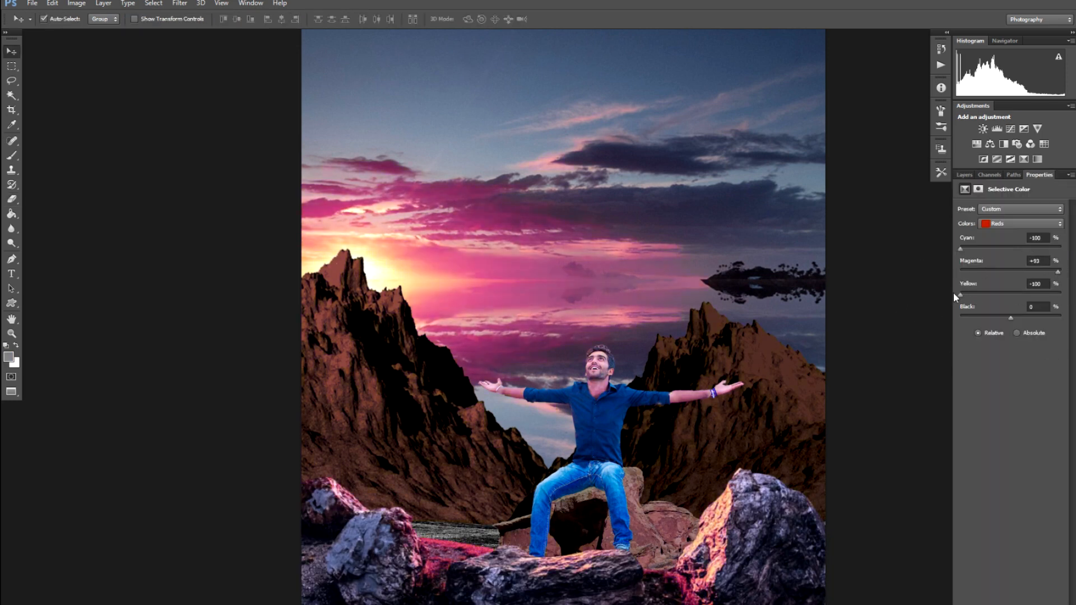
left_click(993, 270)
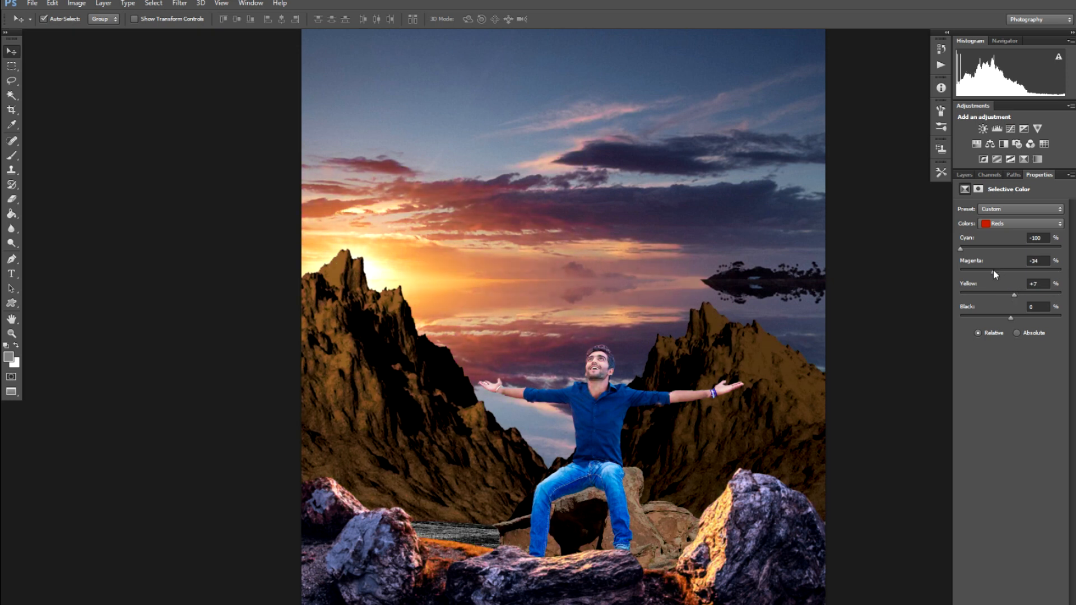
mouse_move(1010, 319)
left_mouse_down()
mouse_move(996, 319)
mouse_move(1013, 318)
left_mouse_up()
left_click(780, 326)
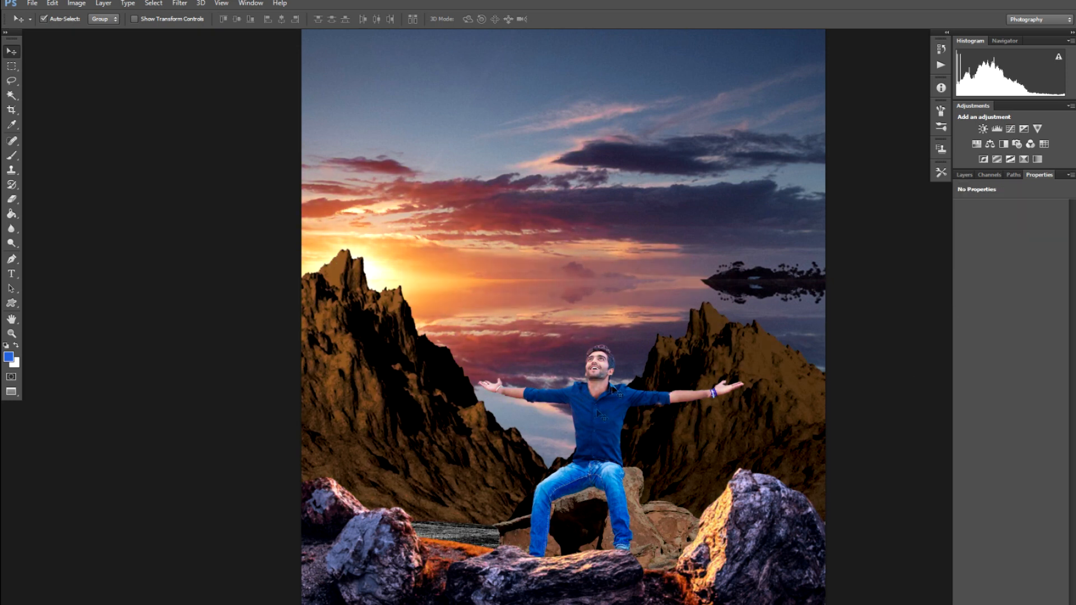
Step: Create a new layer above the Selective Color adjustment and choose a bright yellow foreground colour for the brush
left_click(958, 174)
key("ctrl+shift+alt+n")
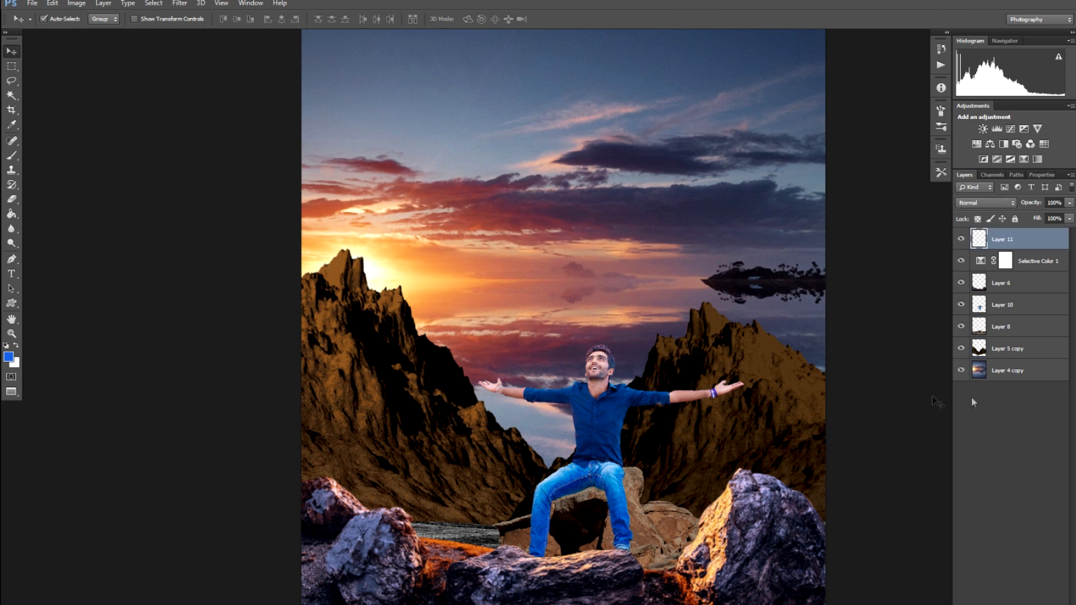
key("b")
left_click(11, 361)
left_click(967, 500)
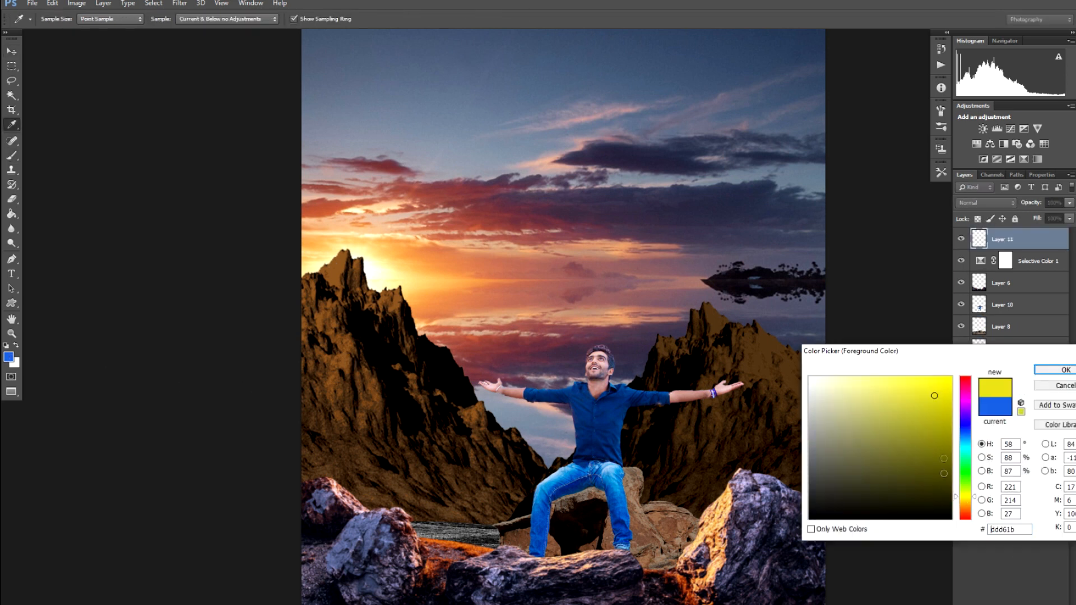
key("Return")
Step: Paint soft yellow light over the mountains and foreground rocks with an enlarged brush
key("bracketright")
key("bracketright")
key("bracketright")
mouse_move(318, 290)
left_mouse_down()
mouse_move(391, 302)
mouse_move(524, 451)
mouse_move(618, 437)
mouse_move(683, 324)
mouse_move(835, 397)
mouse_move(769, 482)
mouse_move(589, 558)
mouse_move(279, 493)
left_mouse_up()
Step: Soften the painted yellow light with a large-radius Gaussian Blur
key("v")
key("alt+t")
key("b")
key("g")
left_click_drag(871, 267, 911, 267)
key("Return")
Step: Place the yellow light layer directly beneath Selective Color 1 and erase the glow covering the man
key("ctrl+bracketleft")
key("ctrl+bracketright")
key("ctrl+bracketright")
key("e")
mouse_move(605, 481)
left_mouse_down()
mouse_move(595, 399)
mouse_move(608, 497)
mouse_move(599, 530)
mouse_move(580, 456)
left_mouse_up()
Step: Set the yellow light layer's blend mode to Lighten
left_click(985, 203)
left_click(979, 238)
key("Down")
key("Down")
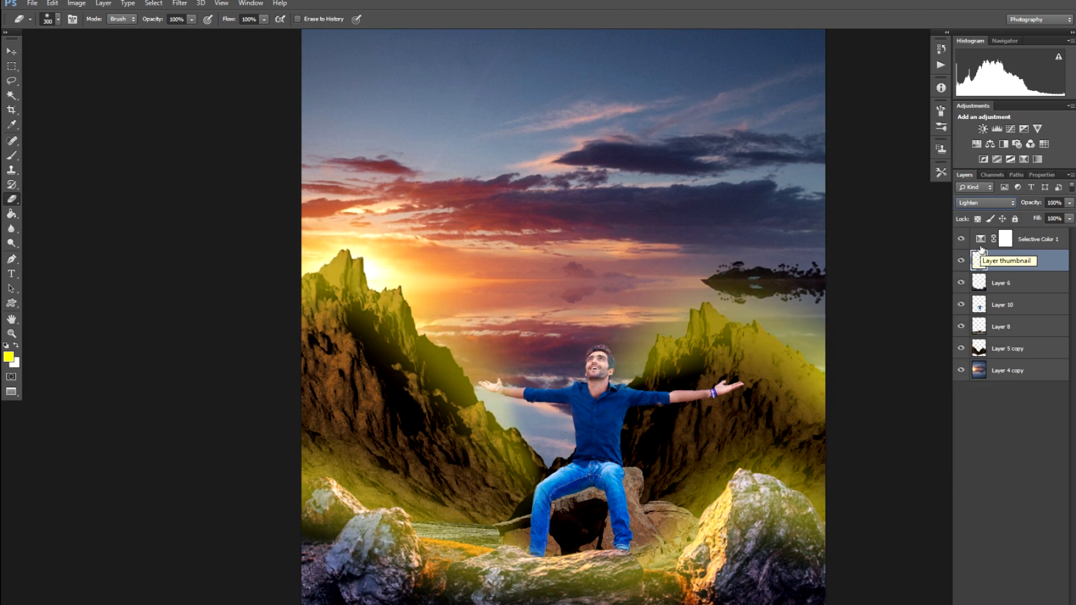
Step: Set the yellow light layer's blend mode to Overlay and raise its Blend If underlying black point to 116
key("Down")
right_click(991, 264)
left_click(947, 208)
left_click_drag(780, 468, 846, 468)
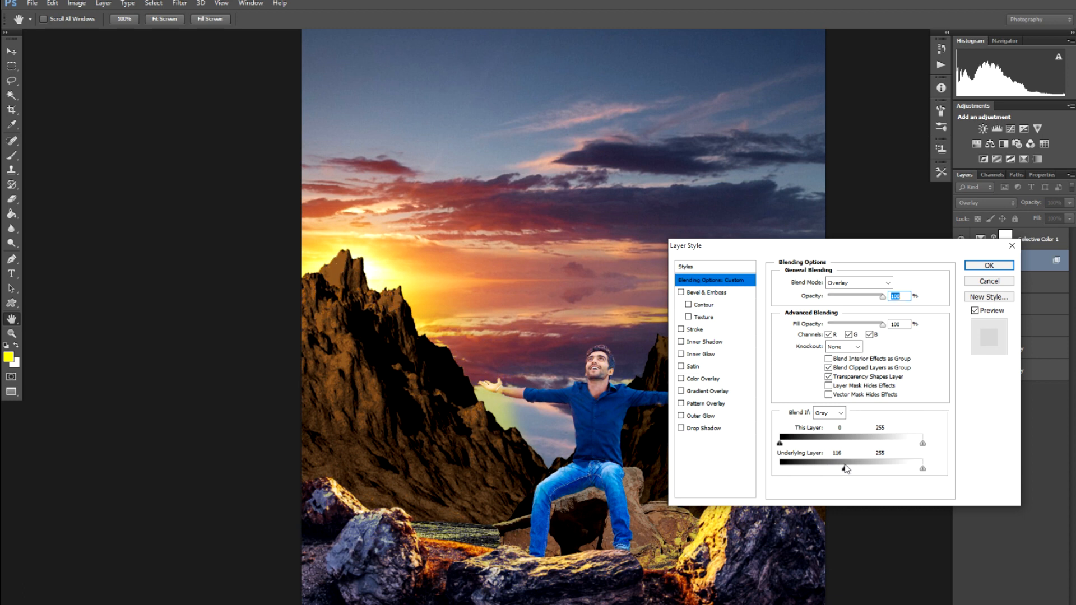
key("Return")
key("ctrl+minus")
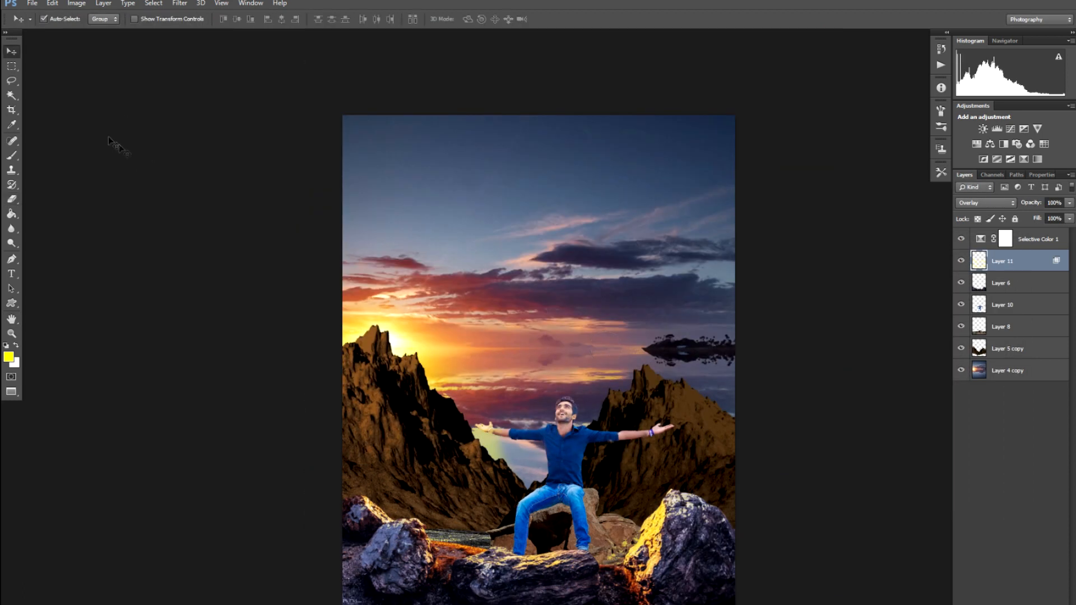
Step: Open the bald eagle PNG and bring the eagle into the composition as a new layer
left_click(32, 3)
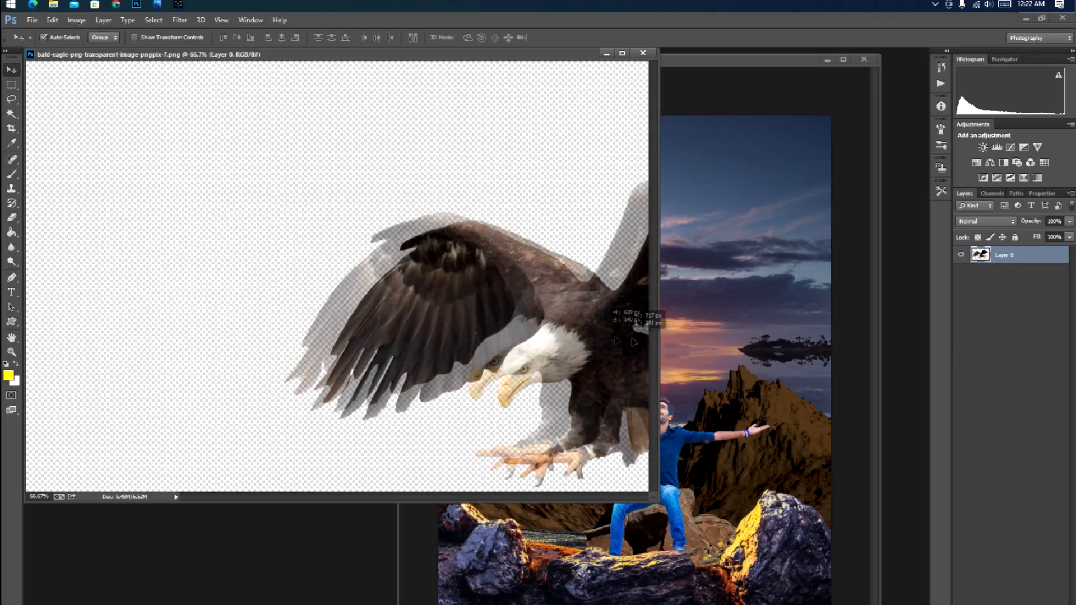
left_click_drag(636, 312, 661, 300)
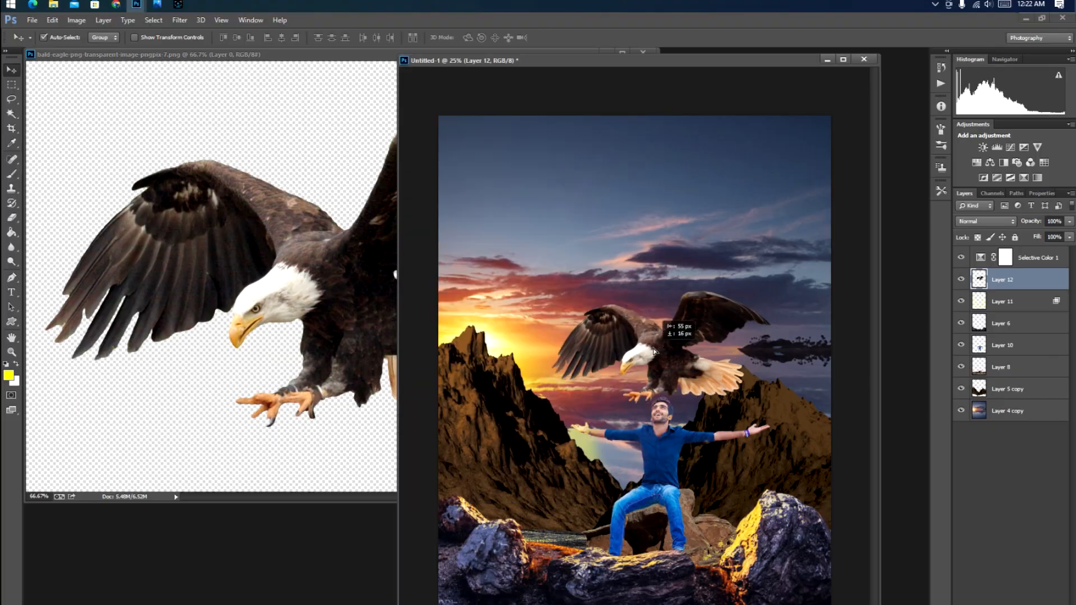
Step: Flip the eagle horizontally, scale it to about 78%, tilt it about 12° and place it above the man
right_click(600, 324)
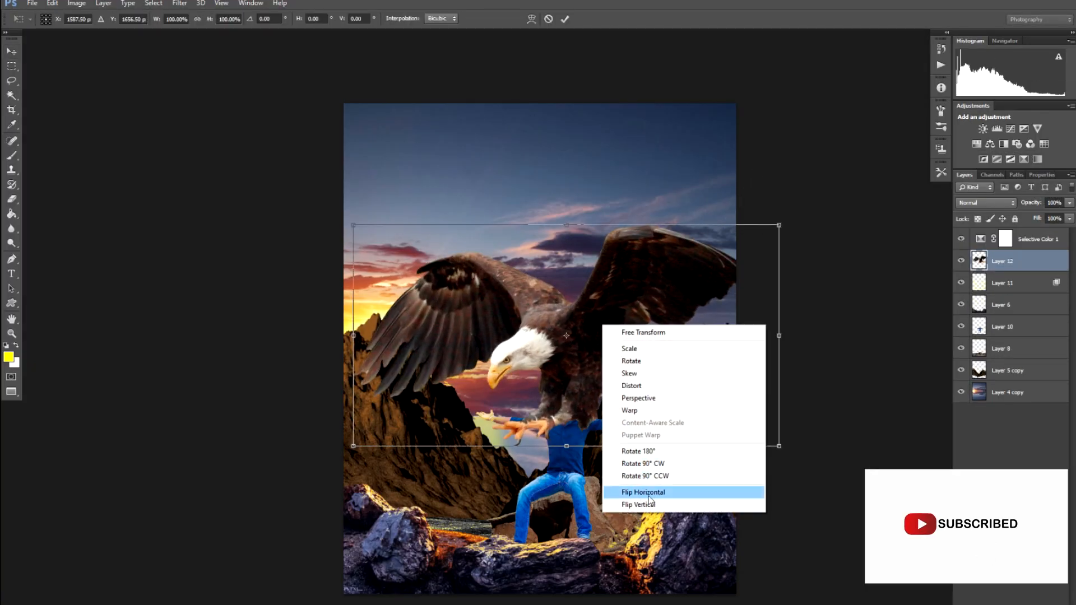
left_click(644, 489)
left_click_drag(779, 225, 797, 309)
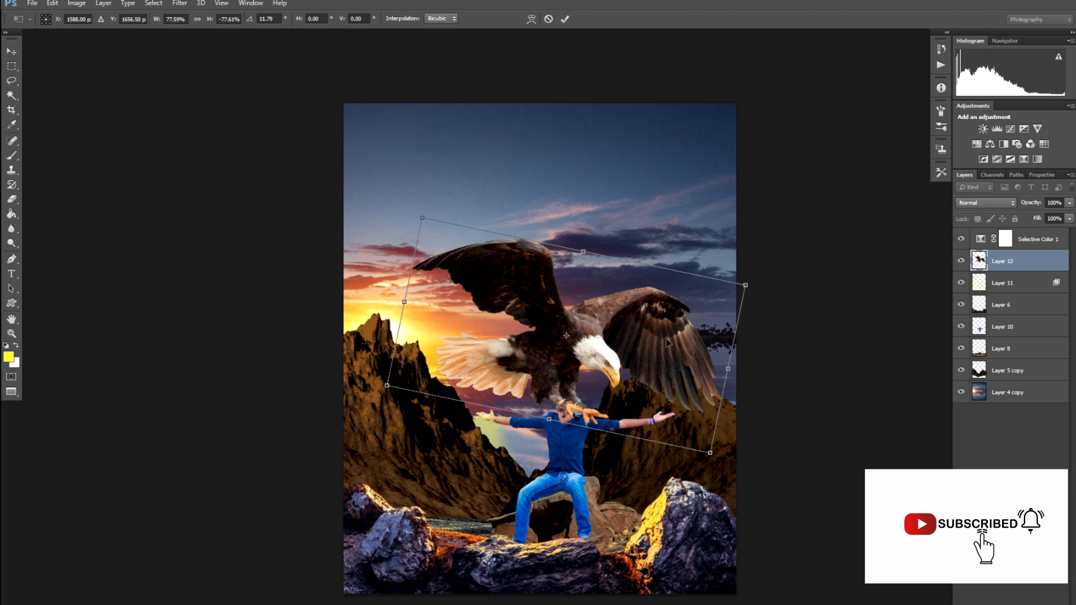
left_click_drag(667, 338, 592, 280)
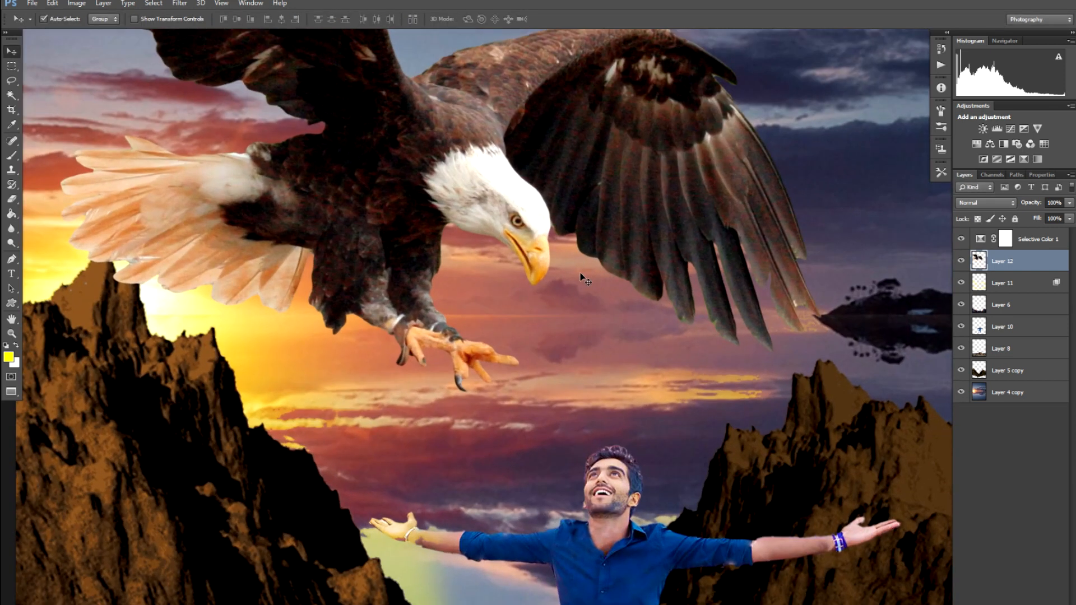
left_click_drag(875, 191, 871, 220)
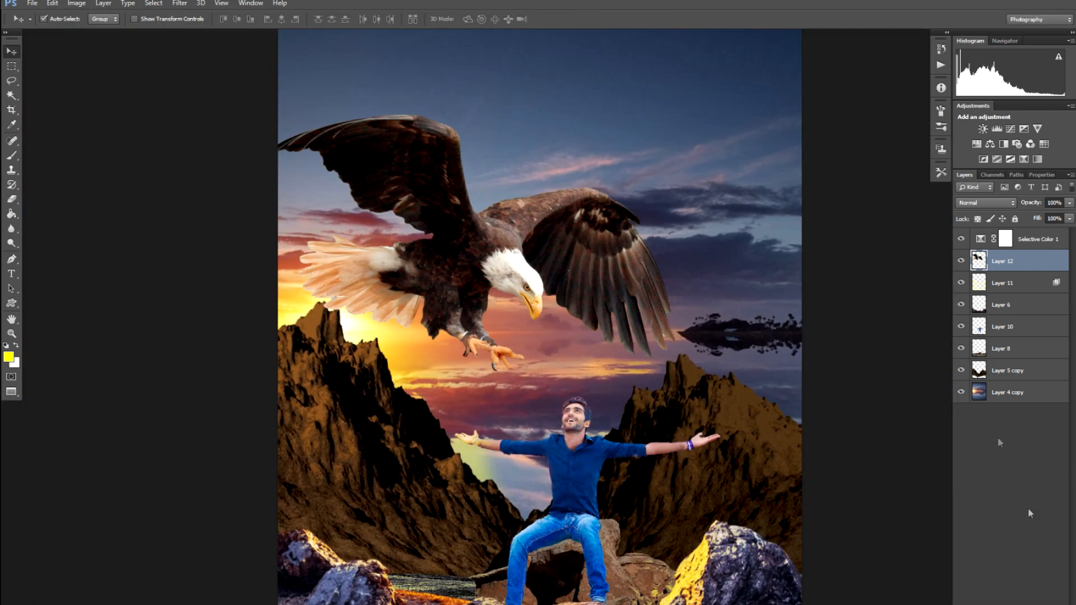
Step: Add a Selective Color adjustment layer above the eagle and shift its colour sliders
left_click(988, 600)
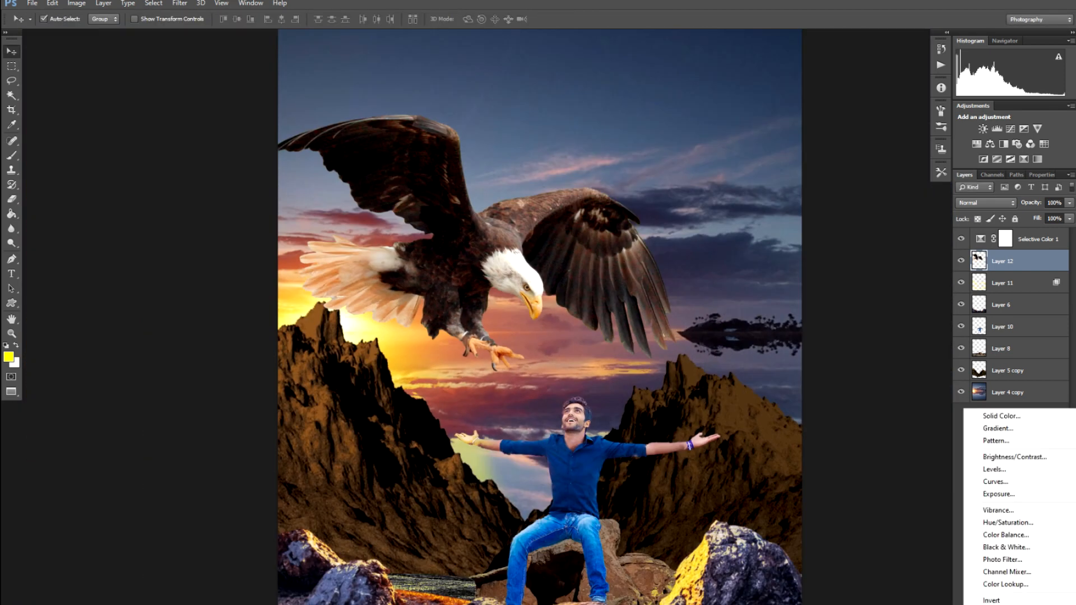
left_click(997, 594)
left_click_drag(1052, 248, 982, 247)
left_click_drag(1022, 292, 1060, 296)
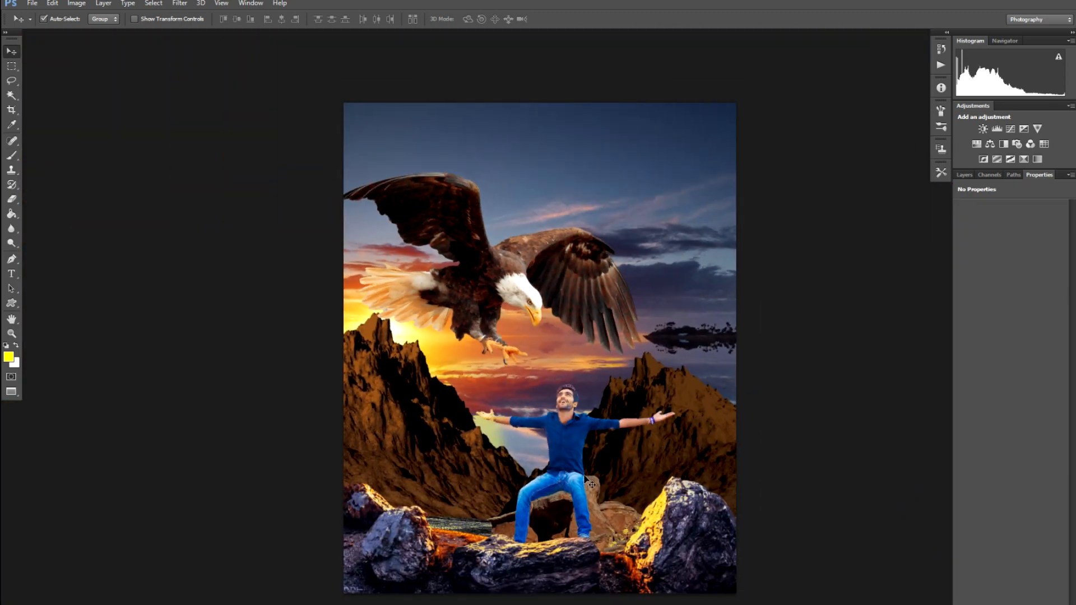
Step: Open the rock arch image and bring it into the composition as a new layer
key("ctrl+o")
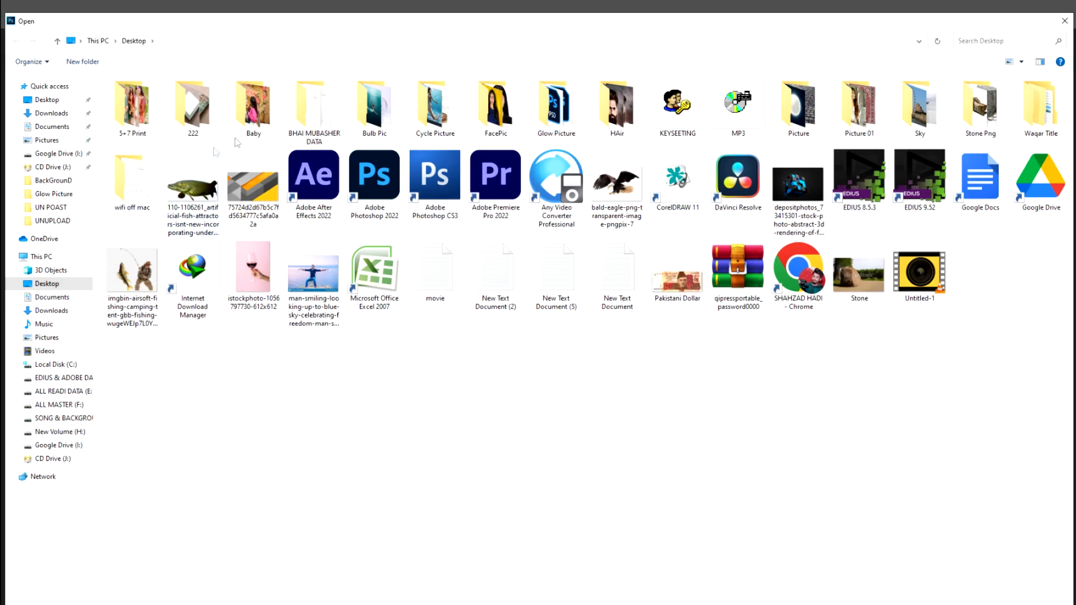
double_click(542, 120)
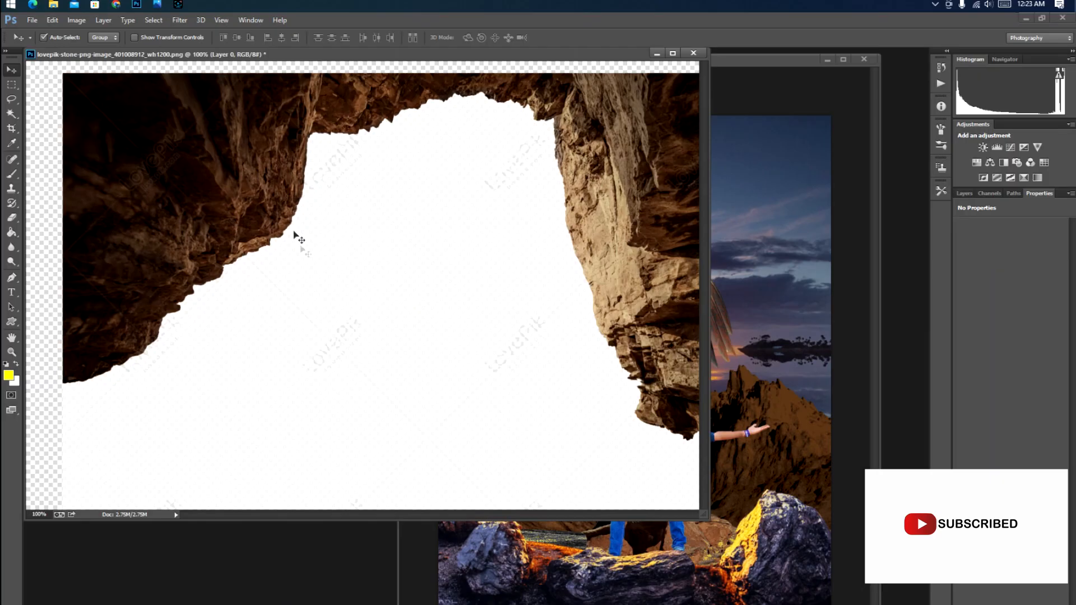
left_click_drag(293, 231, 742, 293)
key("f")
Step: Select the white area inside the rock arch with the Magic Wand and delete it
key("w")
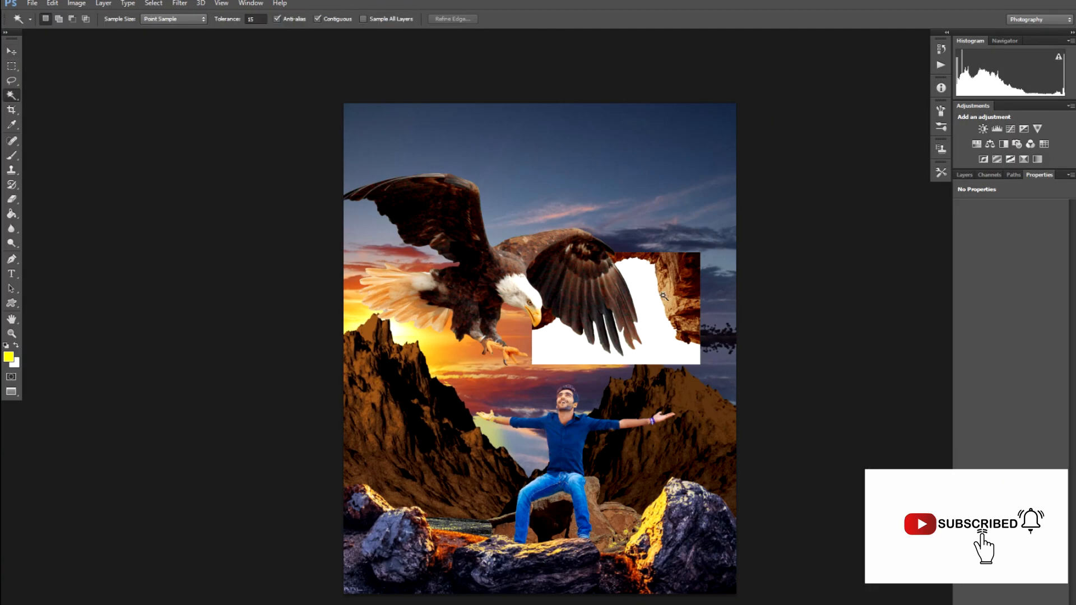
left_click(652, 293)
right_click(651, 292)
left_click(689, 457)
key("ctrl+z")
key("Delete")
Step: Enlarge the rock arch and position it so it frames the upper part of the picture across its full width
key("v")
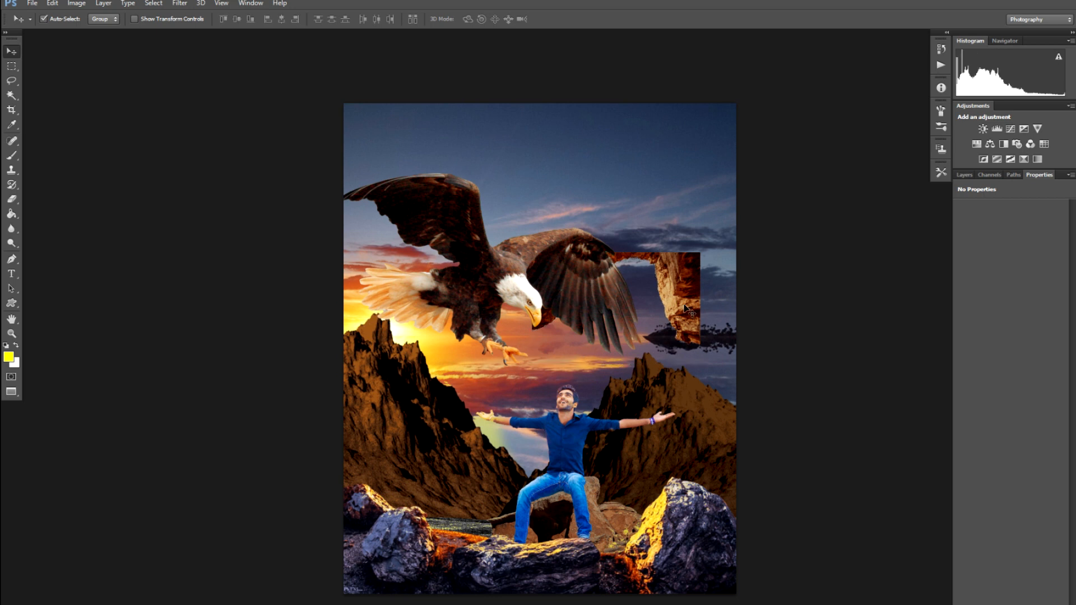
left_click_drag(688, 310, 613, 399)
key("ctrl+t")
left_click_drag(619, 341, 694, 193)
left_click_drag(689, 308, 678, 142)
key("Return")
key("ctrl+plus")
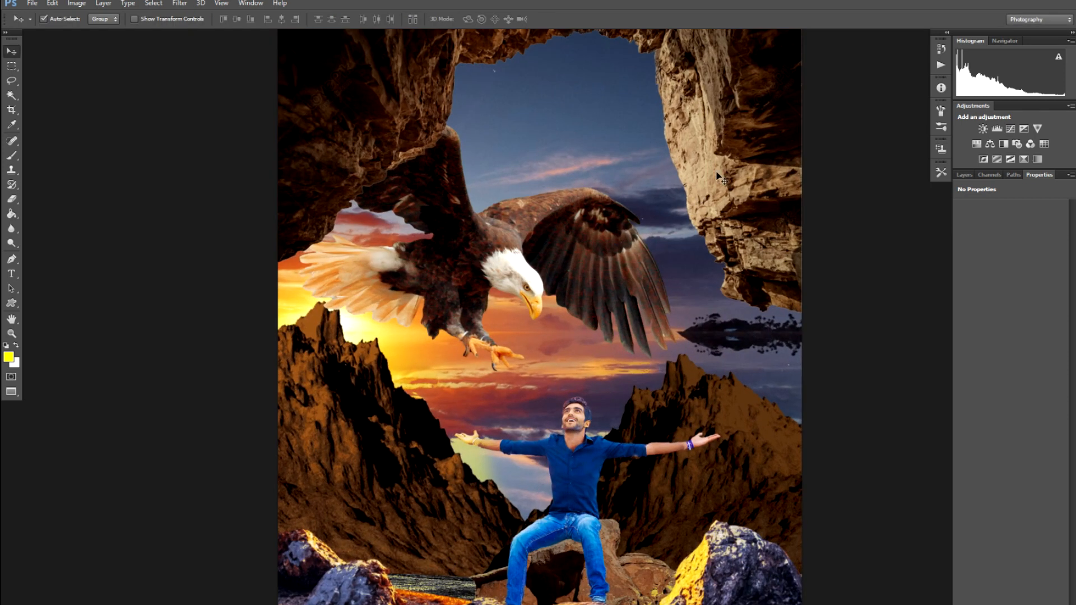
Step: Set the rock arch layer's Blend If underlying black point to 43
left_click(962, 175)
right_click(1053, 238)
left_click(946, 242)
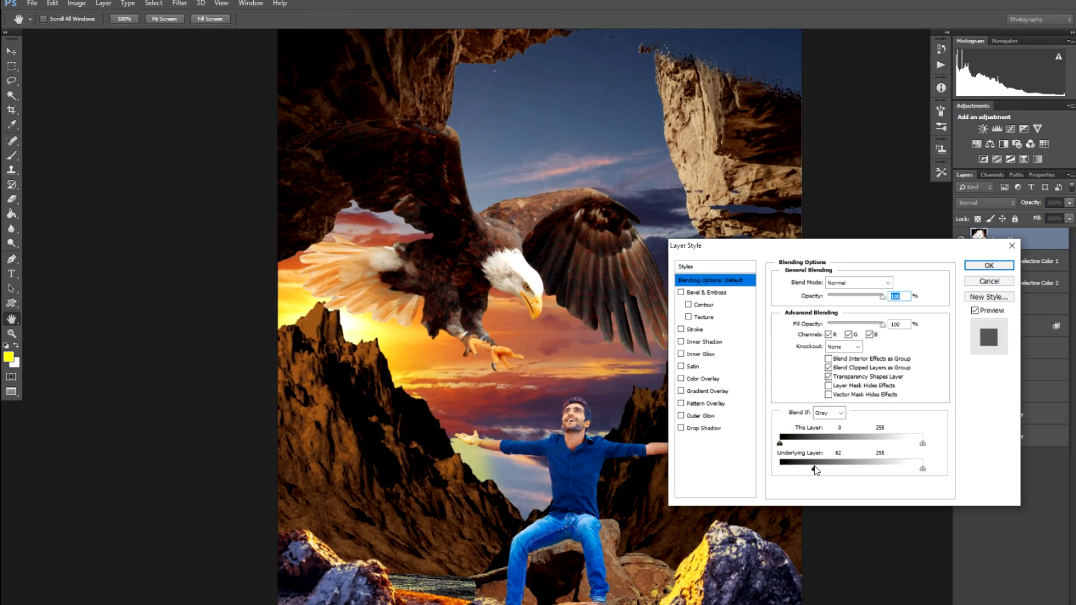
left_click_drag(780, 469, 804, 458)
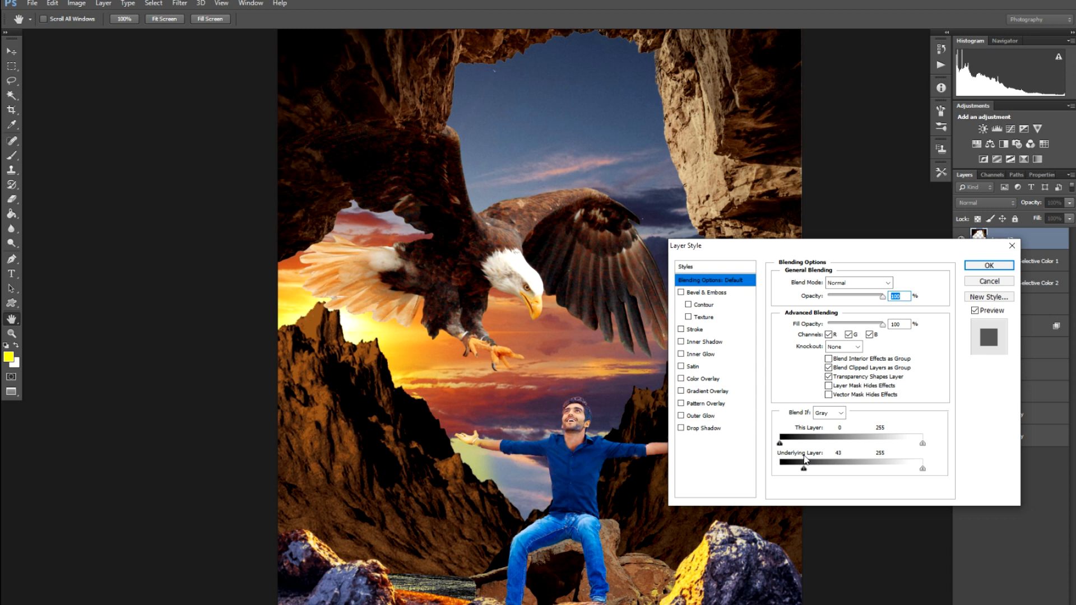
mouse_move(922, 469)
left_mouse_down()
mouse_move(853, 470)
mouse_move(922, 468)
left_mouse_up()
mouse_move(780, 443)
left_mouse_down()
mouse_move(798, 443)
mouse_move(779, 444)
left_mouse_up()
key("Return")
Step: Adjust the rock arch's midtones slightly with Levels
key("ctrl+l")
mouse_move(932, 287)
left_mouse_down()
mouse_move(978, 287)
mouse_move(928, 288)
left_mouse_up()
key("Return")
Step: Lasso patches at the rock arch's upper left and upper right and fill them with matching rock texture
key("l")
mouse_move(288, 149)
left_mouse_down()
mouse_move(322, 39)
mouse_move(383, 49)
left_mouse_up()
right_click(336, 65)
left_click(379, 236)
left_click(525, 200)
left_click(518, 249)
key("Return")
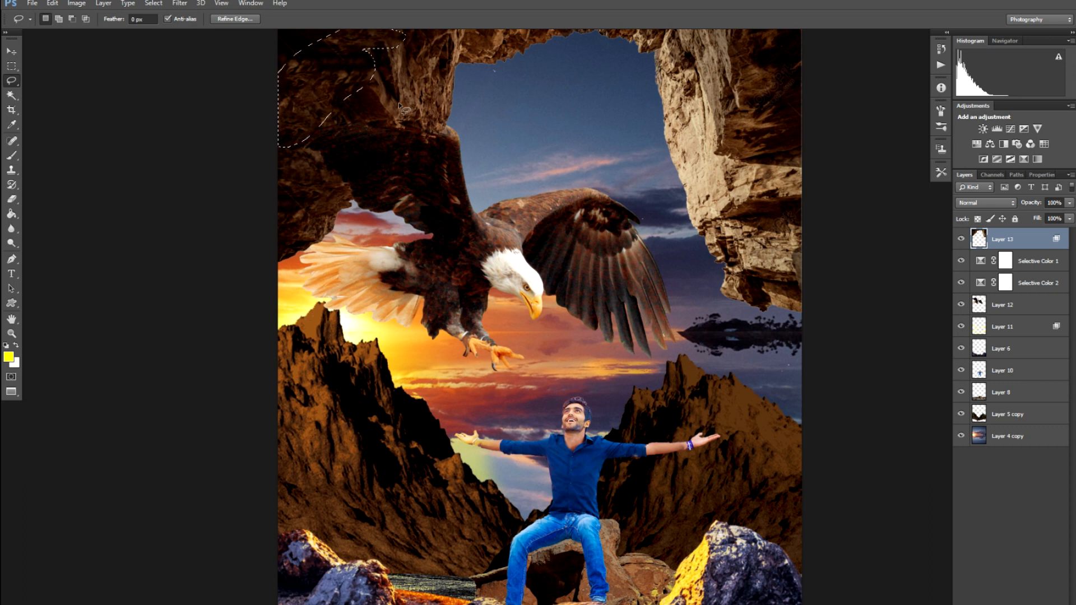
left_click_drag(811, 50, 740, 98)
right_click(759, 96)
key("Escape")
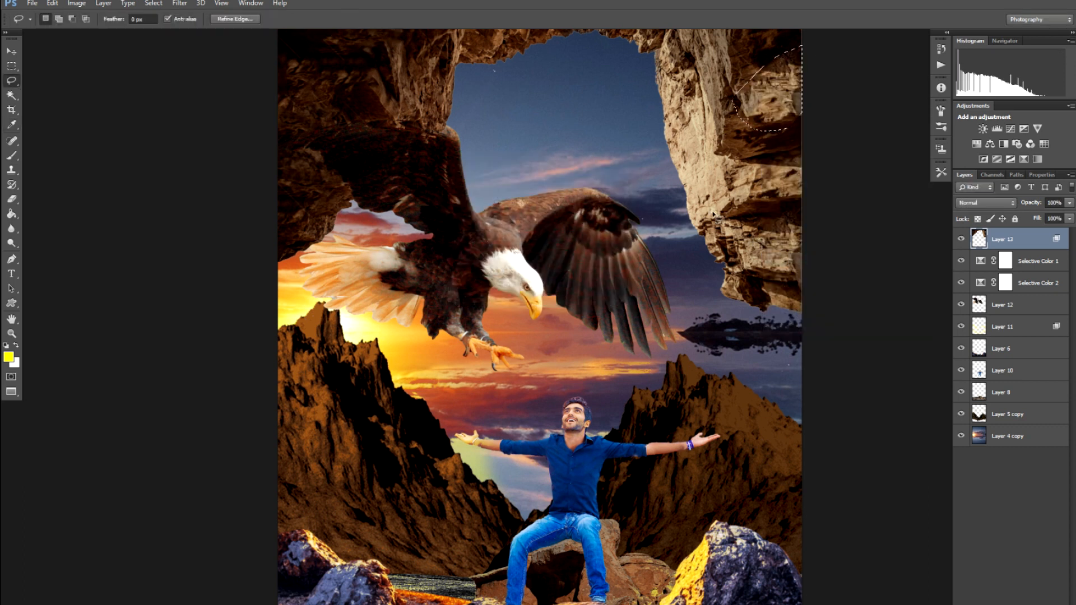
Step: Darken the rock arch with Levels, setting the midtone input to 0.64
key("ctrl+l")
mouse_move(933, 287)
left_mouse_down()
mouse_move(965, 288)
mouse_move(951, 288)
left_mouse_up()
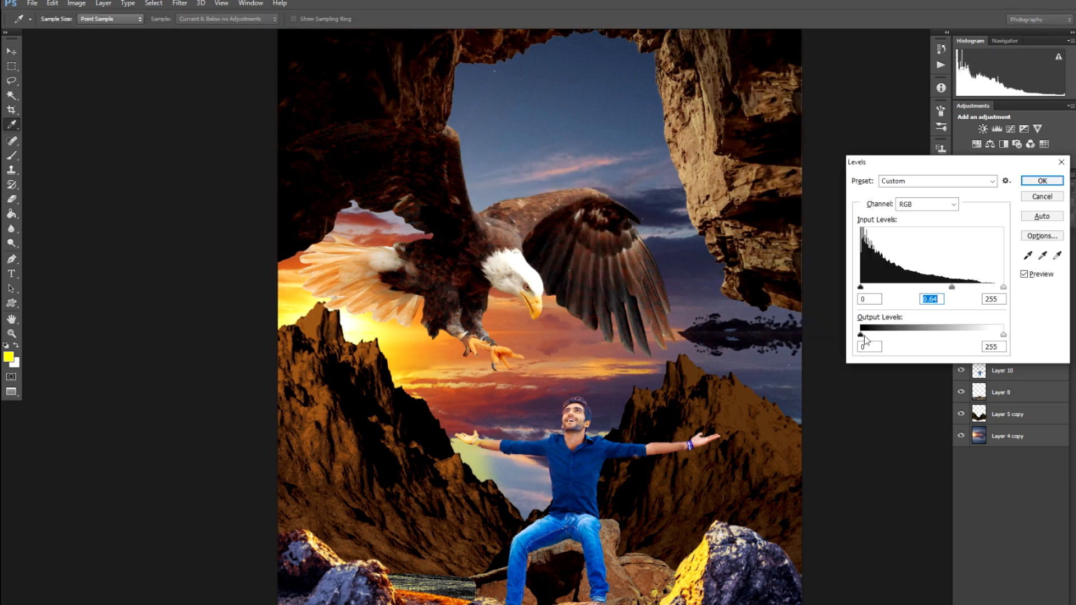
left_click_drag(861, 335, 889, 334)
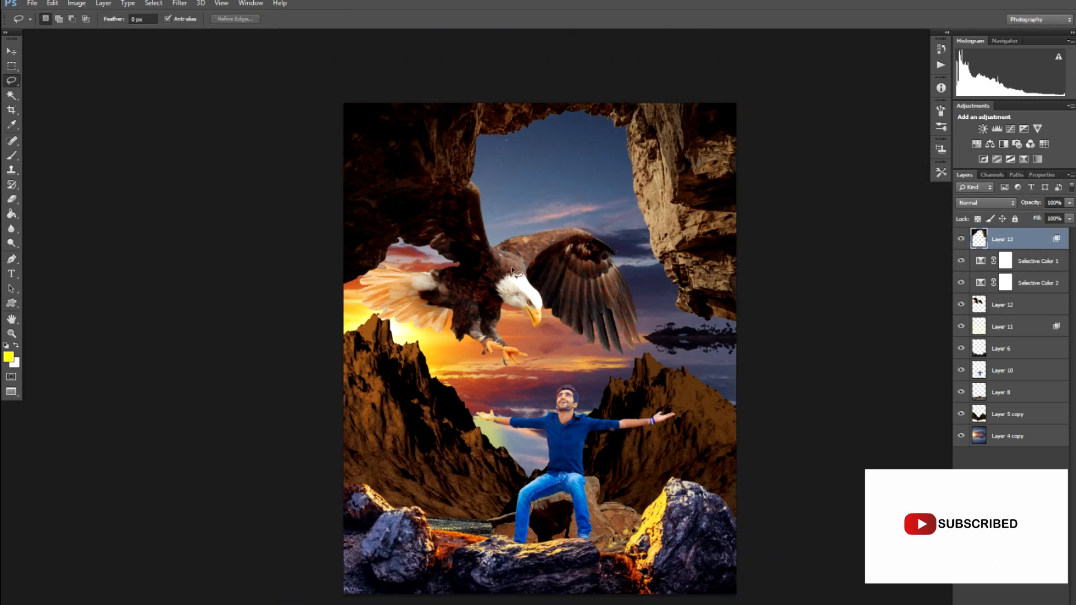
Step: Nudge the eagle slightly to the left
key("v")
left_click_drag(514, 270, 508, 270)
key("ctrl+minus")
Step: Try a brush stroke along the right mountain's ridge directly on the mountain layer, and undo it
key("ctrl+plus")
key("ctrl+plus")
key("ctrl+plus")
left_click_drag(573, 358, 470, 163)
left_click(683, 332)
key("b")
left_click(9, 357)
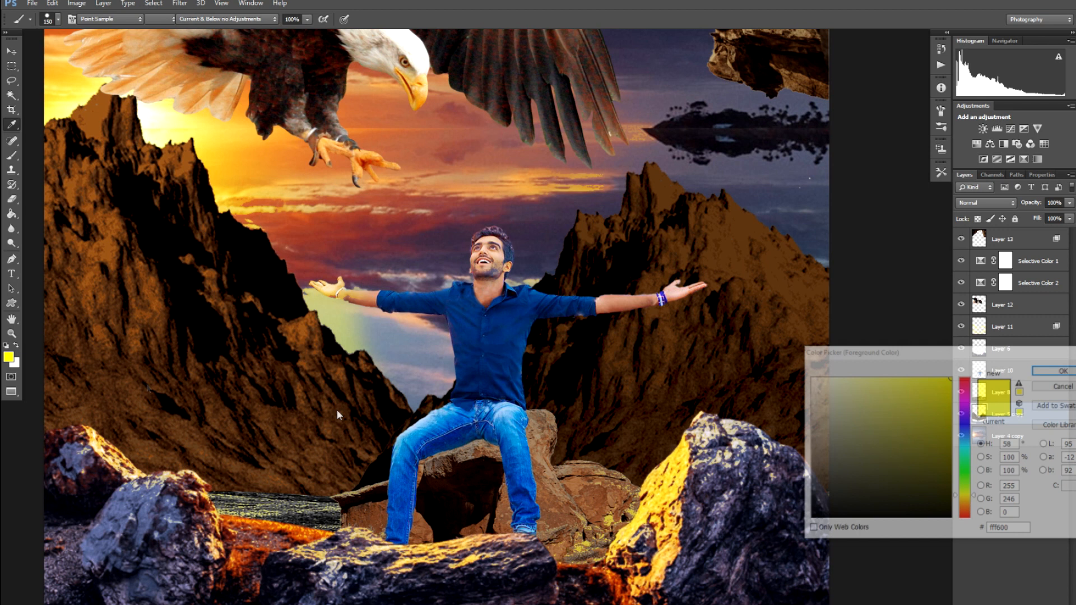
left_click(661, 336)
key("Return")
left_click_drag(656, 184, 530, 325)
key("ctrl+z")
Step: Set the foreground colour to a slightly warmer, fully saturated yellow
key("i")
left_click(7, 356)
left_click_drag(962, 493, 963, 498)
left_click_drag(947, 386, 961, 344)
key("Return")
Step: Try painting broad yellow strokes along both mountain slopes directly on the mountain layer
key("b")
mouse_move(664, 180)
left_mouse_down()
mouse_move(534, 371)
mouse_move(537, 288)
left_mouse_up()
mouse_move(72, 139)
left_mouse_down()
mouse_move(403, 387)
mouse_move(386, 456)
mouse_move(626, 473)
left_mouse_up()
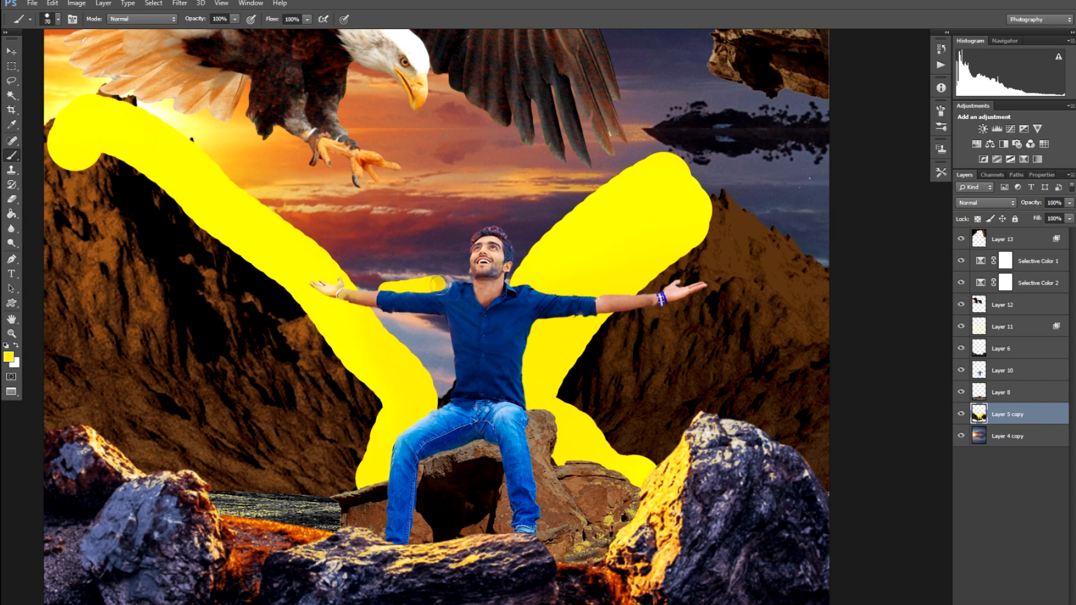
left_click_drag(459, 372, 442, 399)
key("v")
key("ctrl+alt+f")
key("Escape")
Step: Undo the yellow strokes painted on the mountain layer
key("ctrl+alt+z")
left_click(1056, 18)
key("ctrl+alt+z")
left_click(1053, 19)
key("ctrl+alt+z")
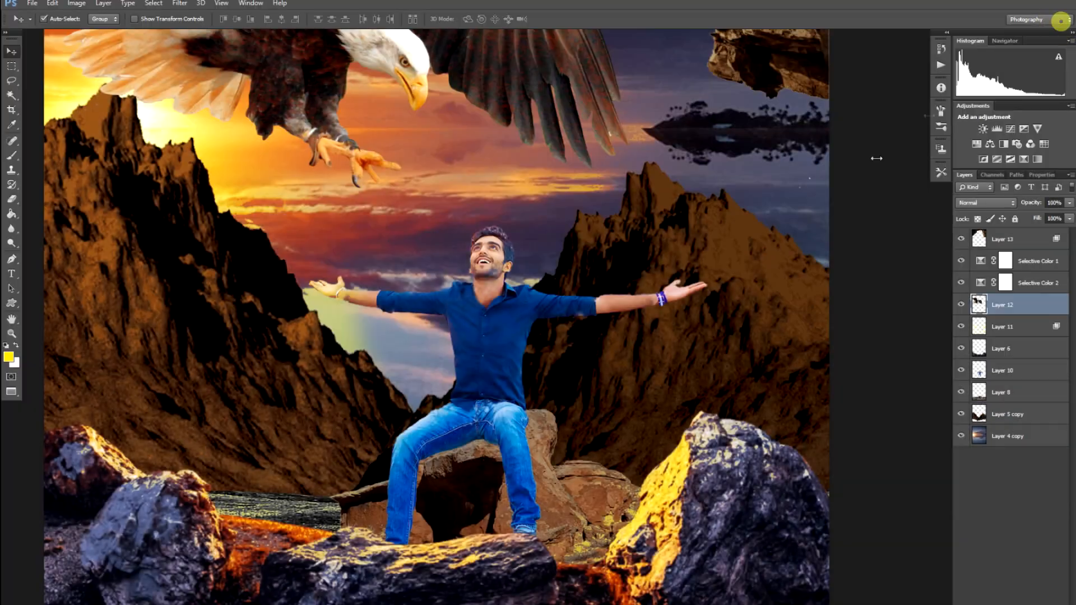
Step: Create a new top layer and paint yellow light along both mountain slopes with the Brush
left_click(983, 498)
key("ctrl+alt+shift+n")
key("b")
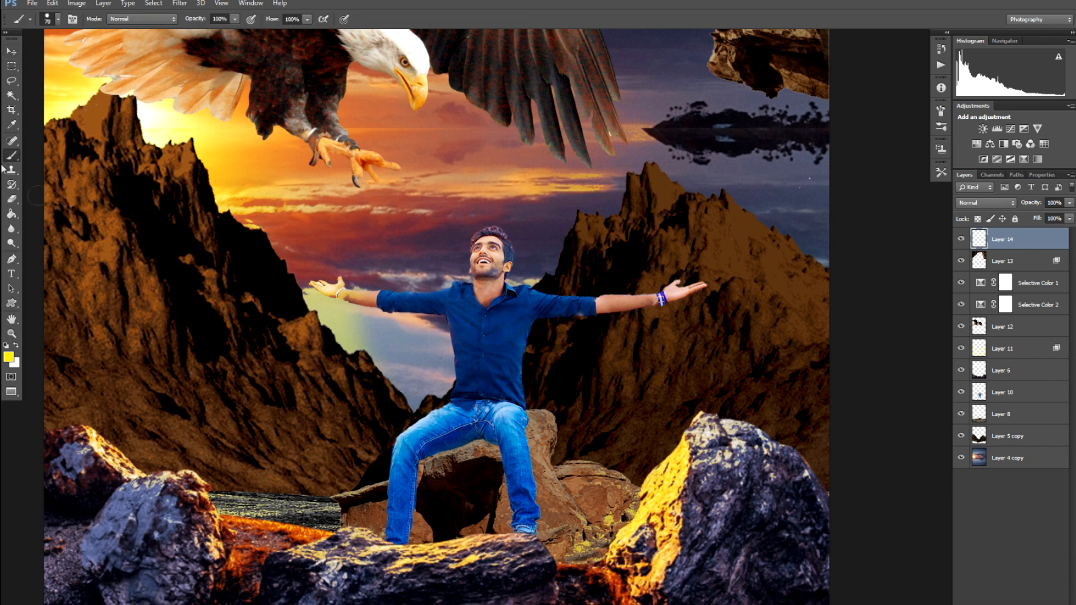
mouse_move(111, 104)
left_mouse_down()
mouse_move(276, 252)
mouse_move(355, 360)
mouse_move(386, 481)
left_mouse_up()
left_click_drag(562, 274, 704, 196)
left_click(687, 400)
left_click_drag(572, 327, 550, 427)
Step: Soften the newly painted mountain glow with Gaussian Blur
key("alt+t")
key("b")
key("Return")
key("g")
key("Return")
key("v")
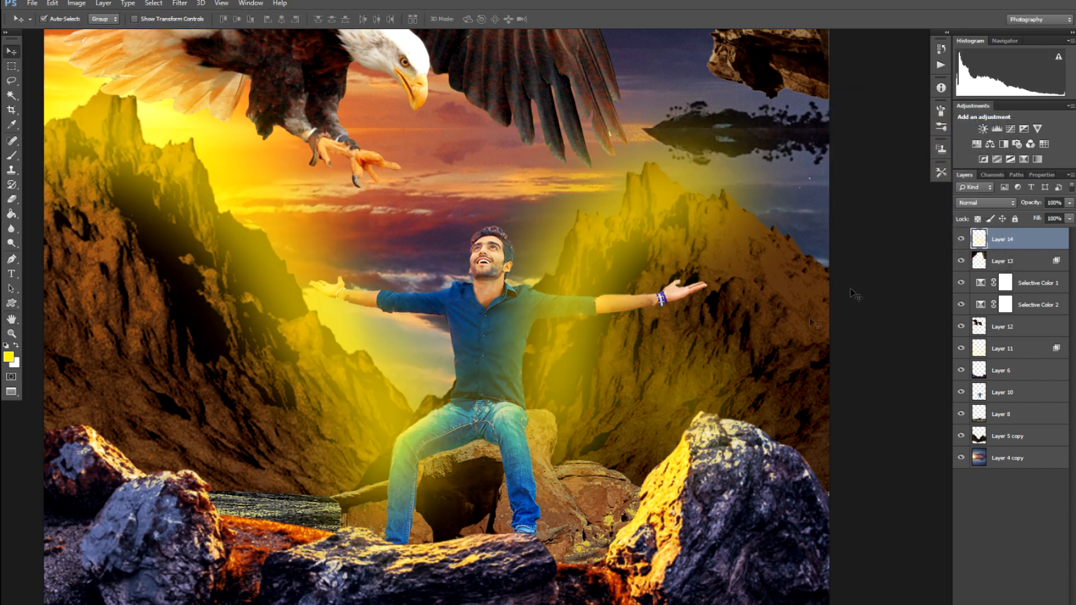
Step: Blend the top glow layer by raising its Blend If underlying black point, keeping the blend mode at Normal
right_click(993, 241)
left_click(952, 208)
mouse_move(780, 468)
left_mouse_down()
mouse_move(847, 469)
mouse_move(824, 469)
left_mouse_up()
left_click(989, 265)
left_click(986, 203)
left_click(972, 258)
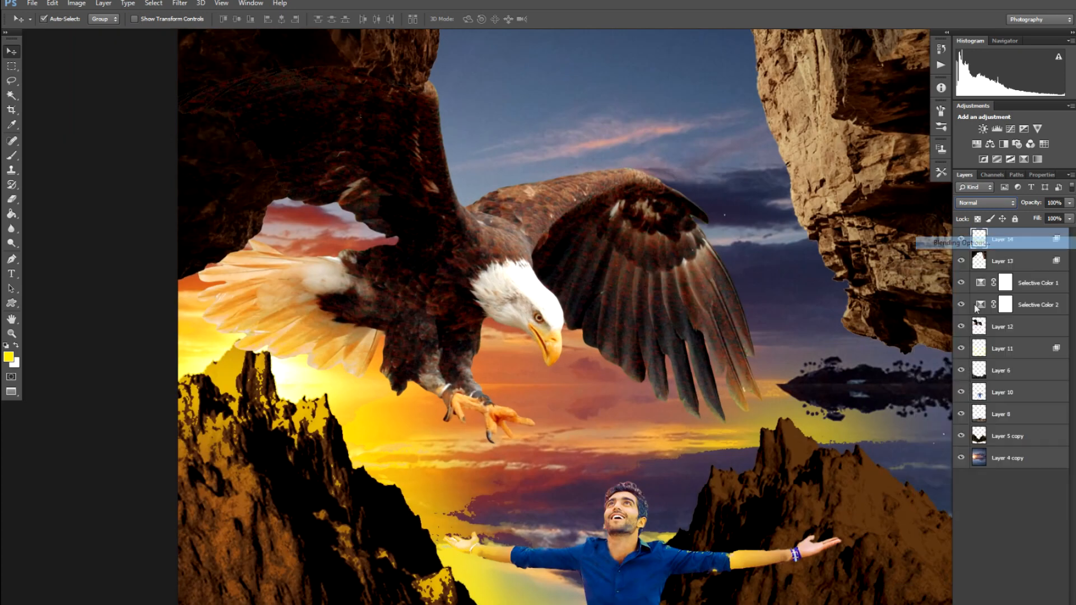
double_click(1025, 239)
left_click_drag(835, 482, 836, 473)
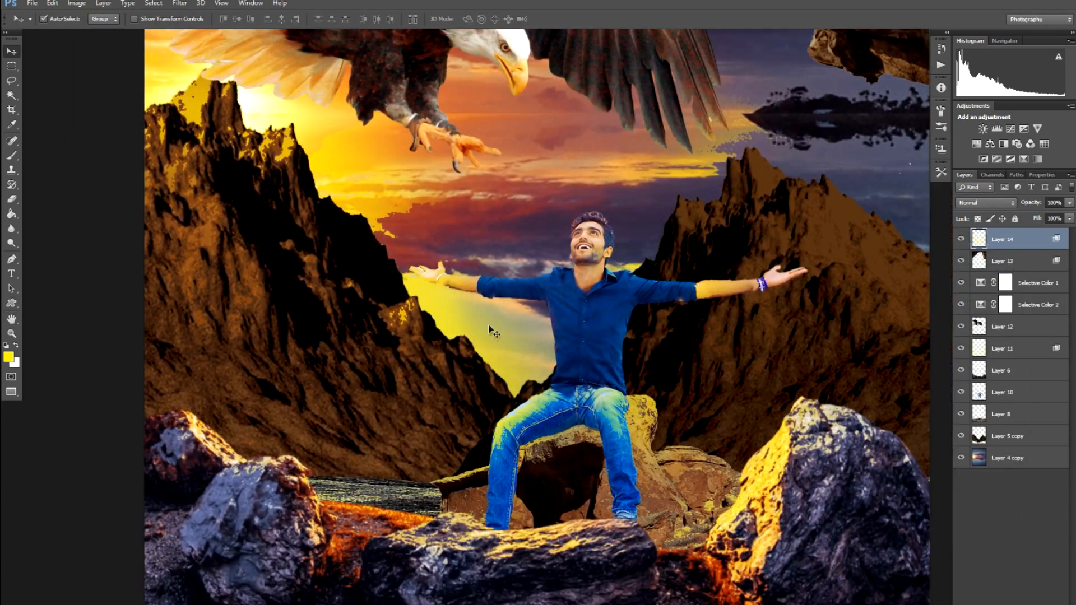
Step: Erase the yellow glow covering the man's jeans and body with a 300-size eraser
key("e")
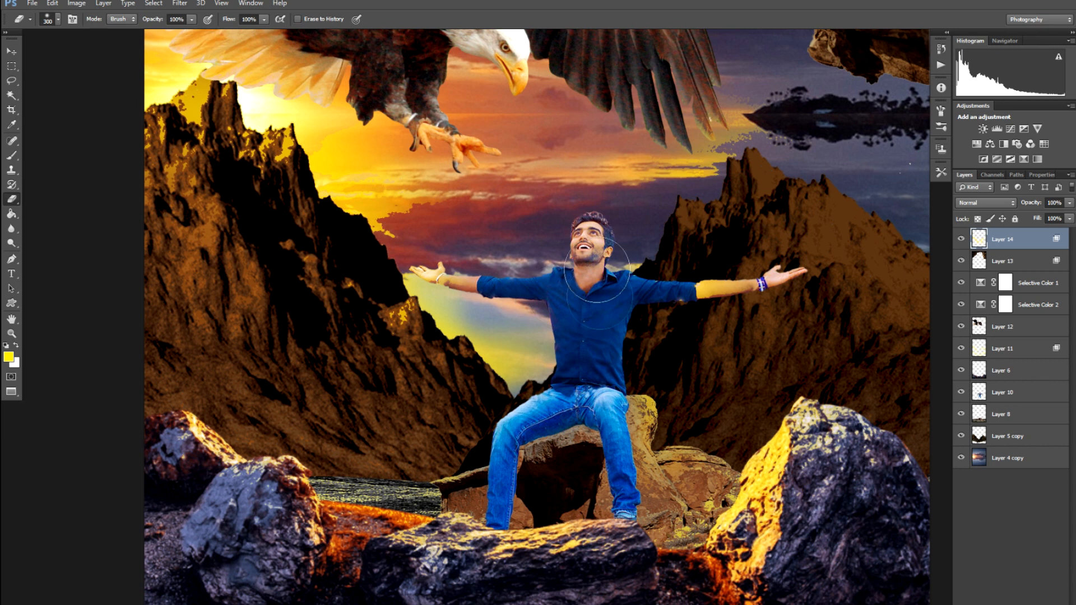
key("ctrl+minus")
key("v")
key("ctrl+plus")
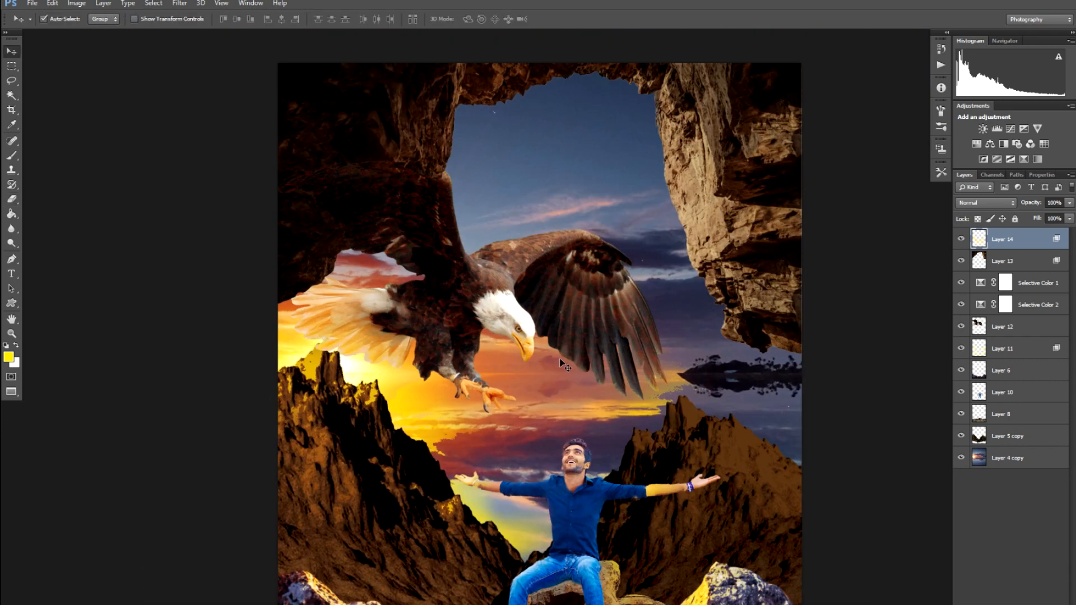
Step: Merge all visible layers and duplicate the merged layer
key("ctrl+shift+e")
key("ctrl+j")
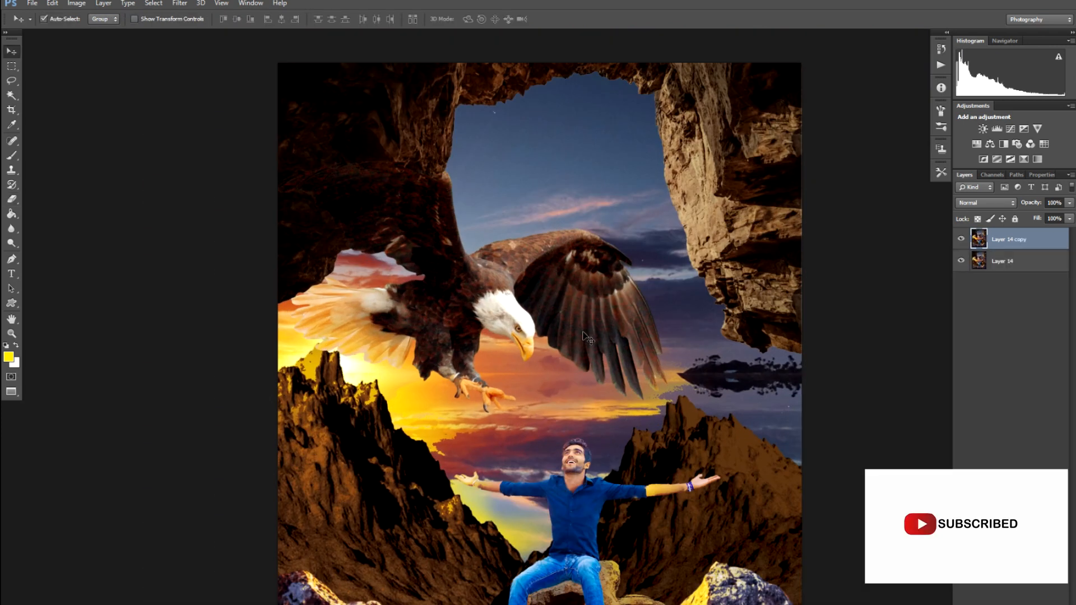
Step: Open the duplicate in Camera Raw and set Clarity +63, Shadows -100, Highlights -14 and Contrast +11
key("ctrl+shift+a")
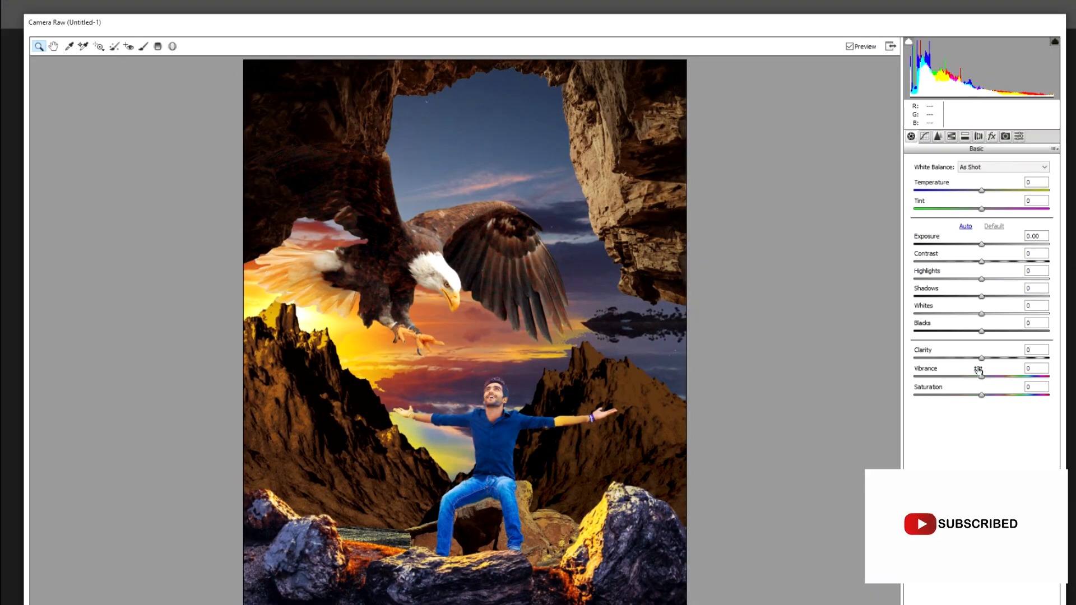
left_click_drag(981, 357, 1024, 358)
left_click_drag(1020, 302, 919, 300)
mouse_move(981, 261)
left_mouse_down()
mouse_move(1001, 261)
mouse_move(972, 279)
left_mouse_up()
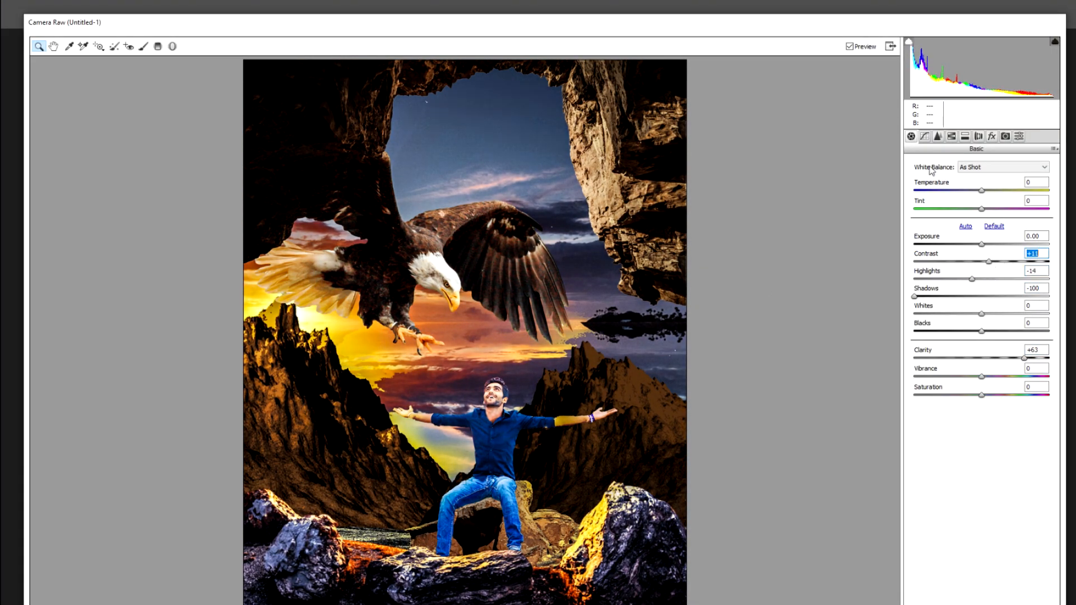
Step: Set the HSL luminance to Oranges +4, Aquas -91, Blues -70 and Purples -100, and apply the Camera Raw filter
left_click(937, 136)
left_click(951, 137)
mouse_move(994, 238)
left_mouse_down()
mouse_move(956, 246)
mouse_move(983, 235)
left_mouse_up()
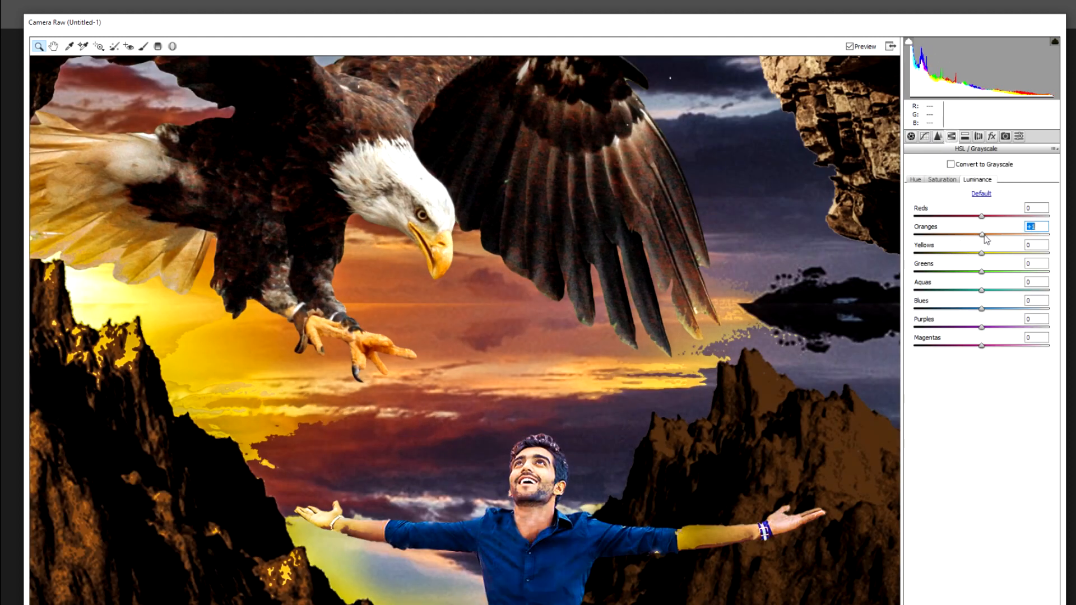
left_click_drag(995, 308, 888, 338)
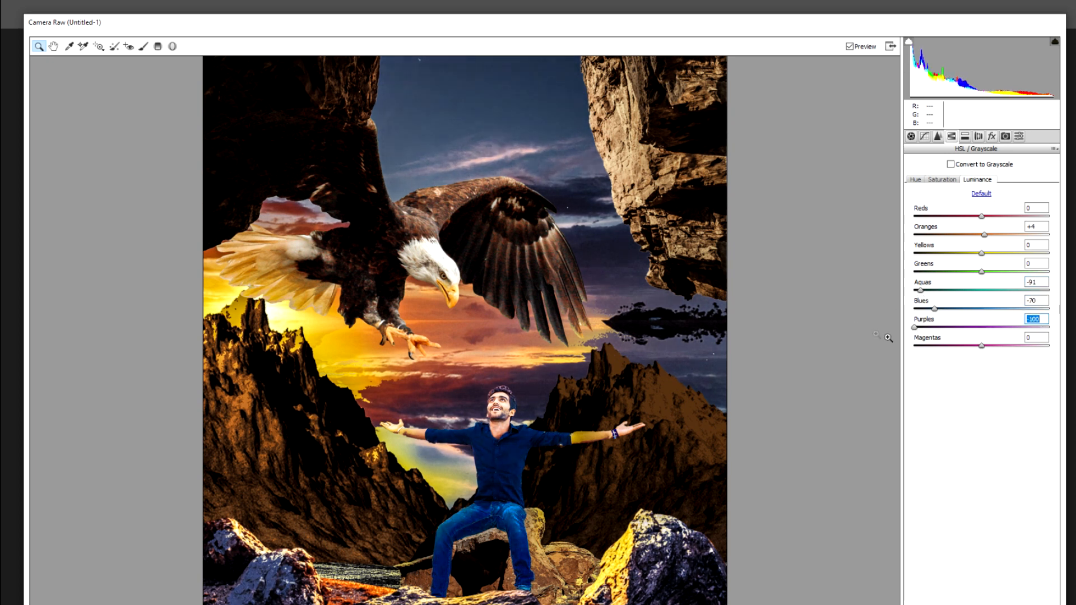
left_click(946, 180)
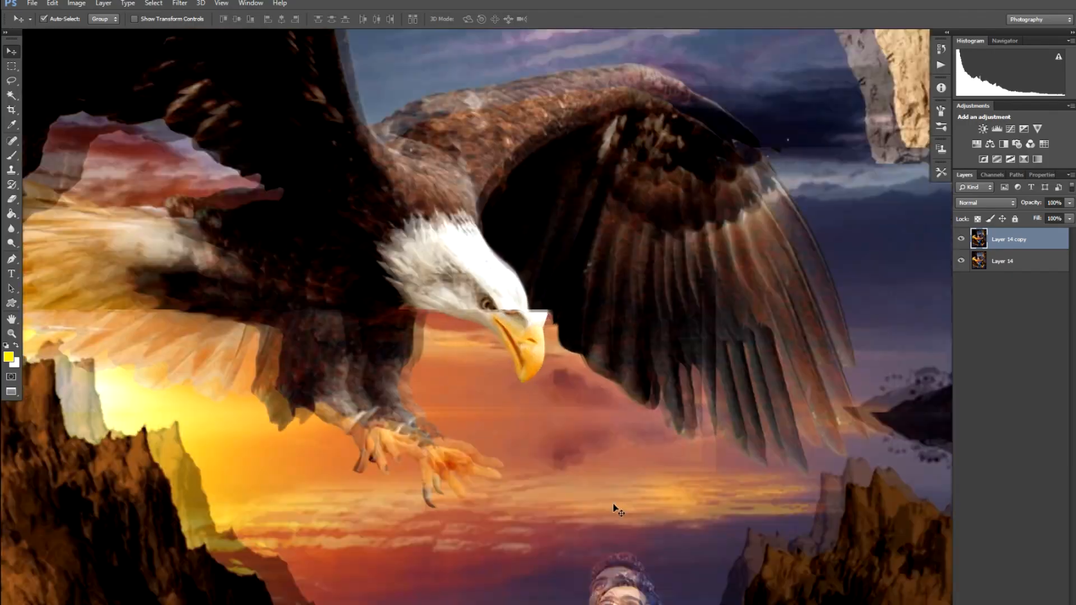
Step: Remove the bright specks from the man's hair with the Content-Aware Spot Healing Brush
scroll(557, 440, "up", 10)
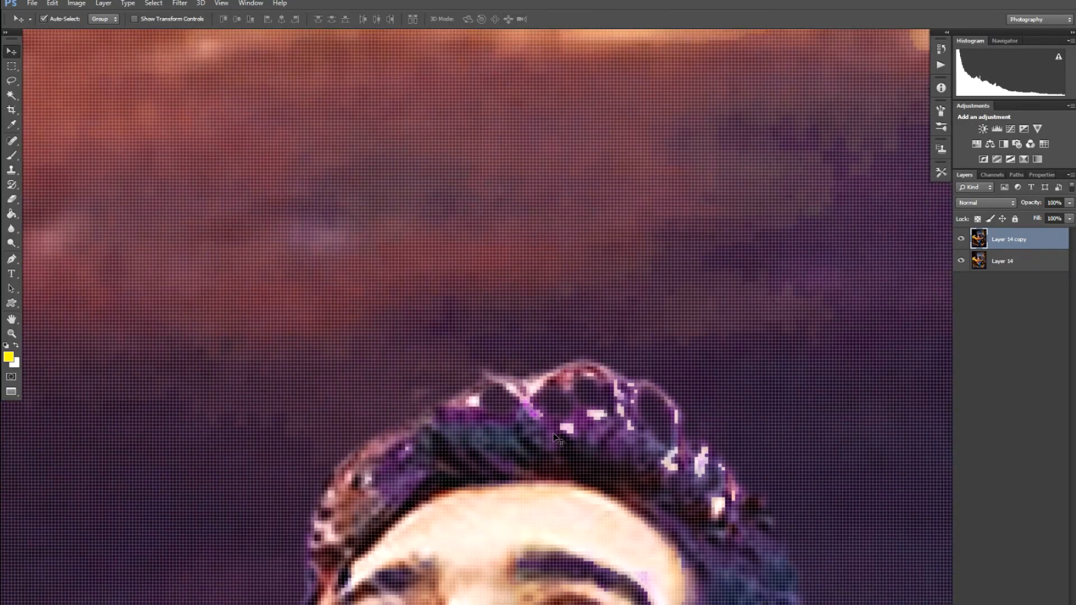
key("j")
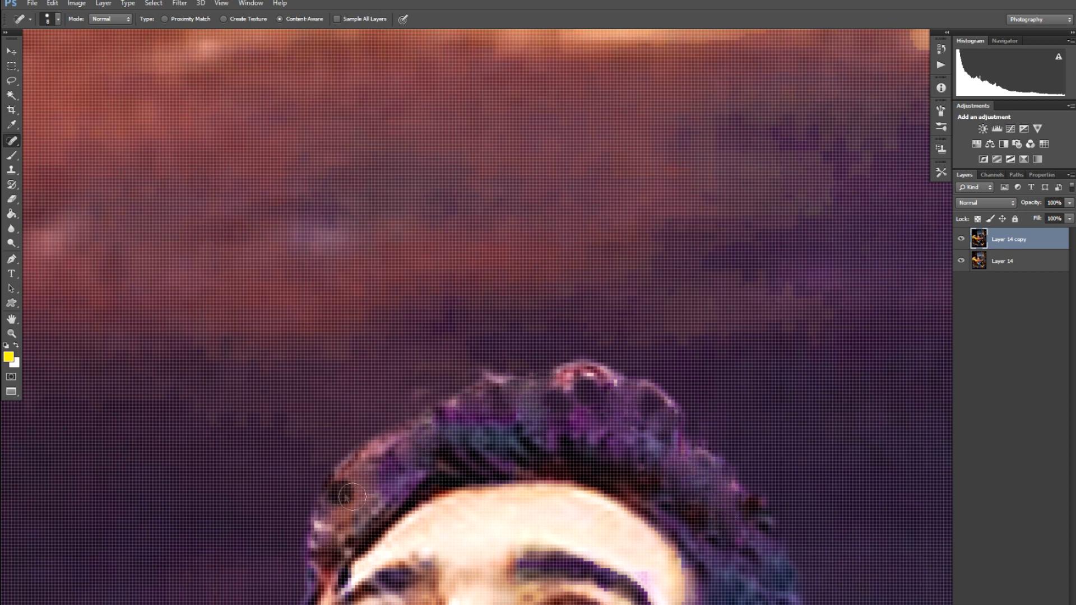
scroll(474, 505, "down", 10)
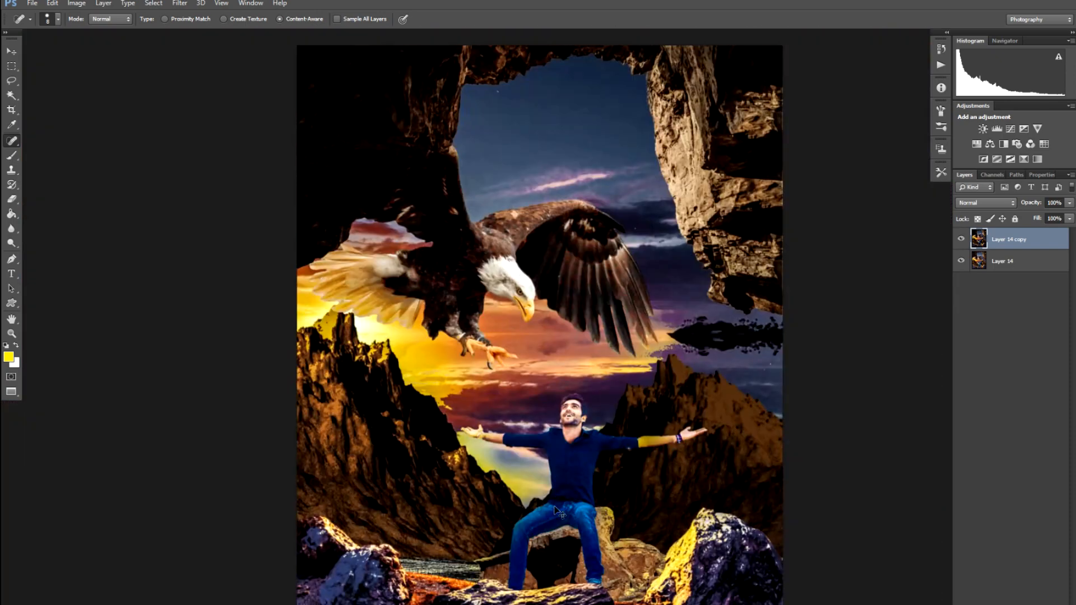
key("v")
scroll(565, 447, "down", 1)
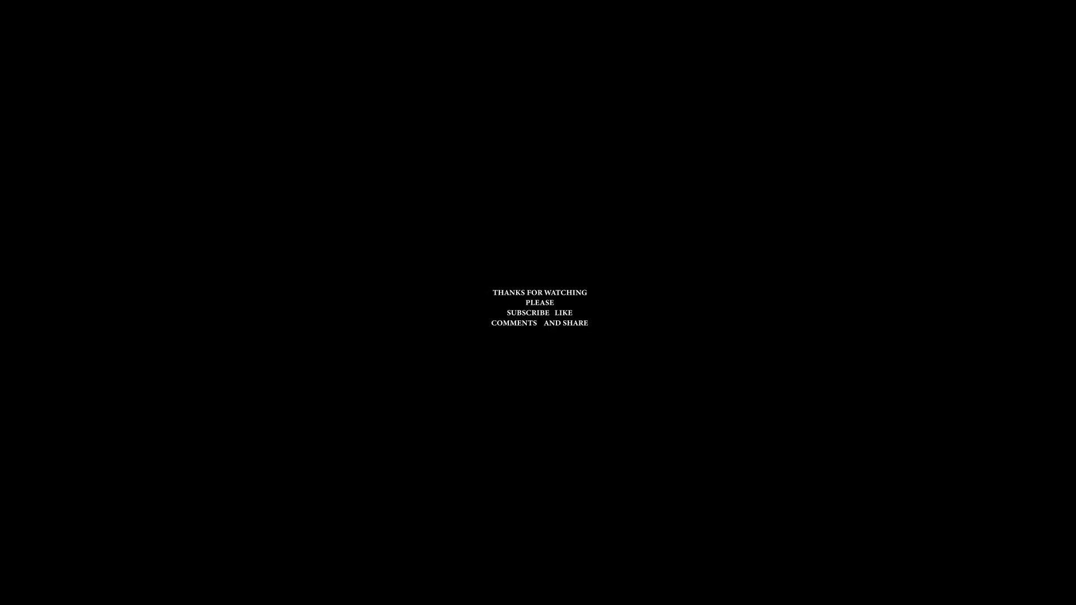